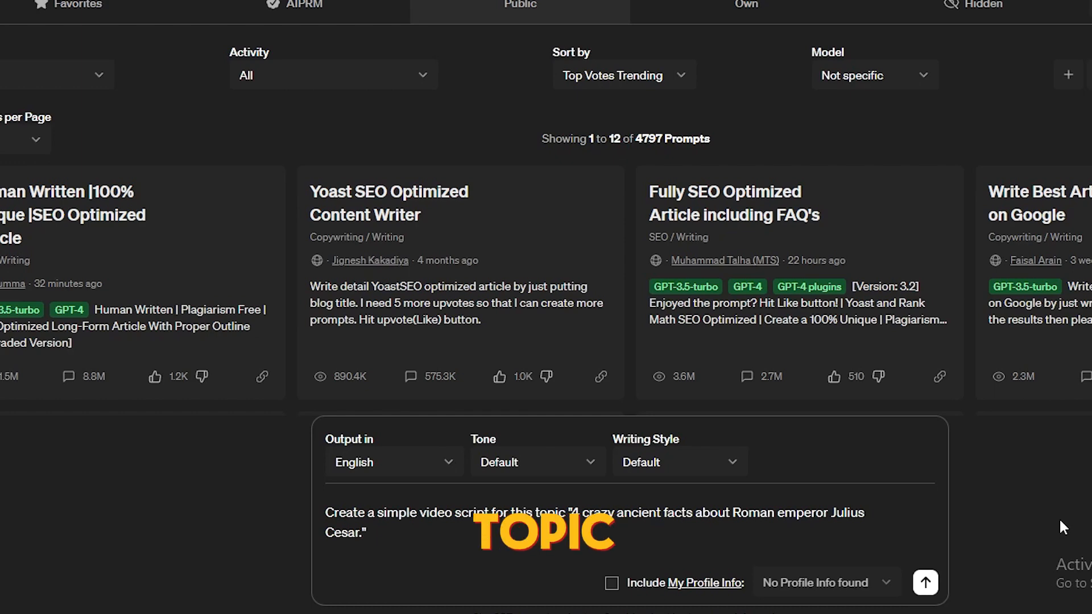
Generate a simple video script on the topic "4 crazy ancient facts about Roman emperor Julius Cesar."
key(Return)
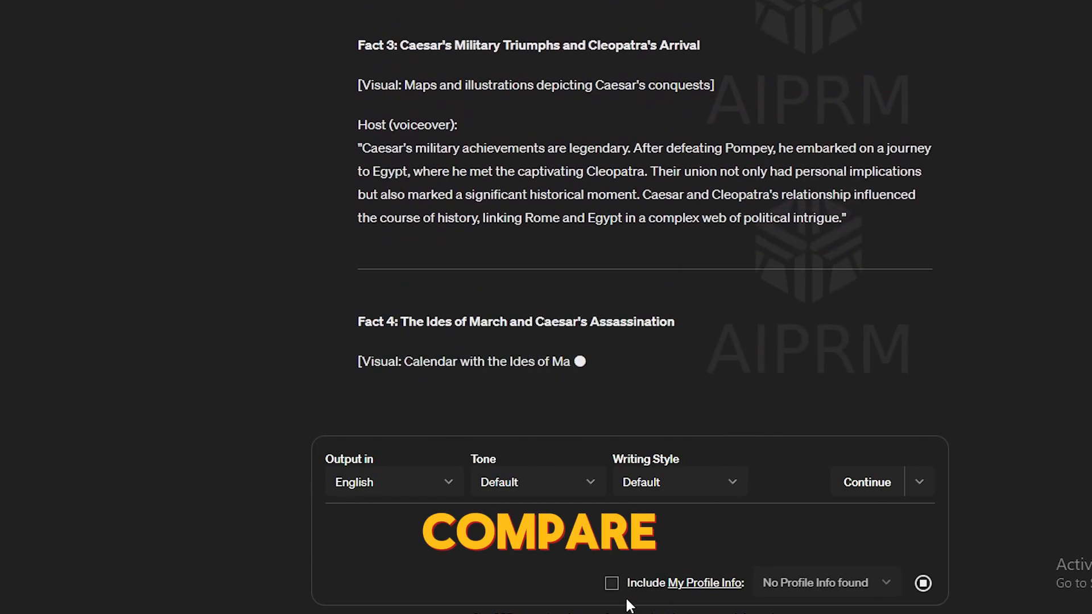
mouse_move(354, 613)
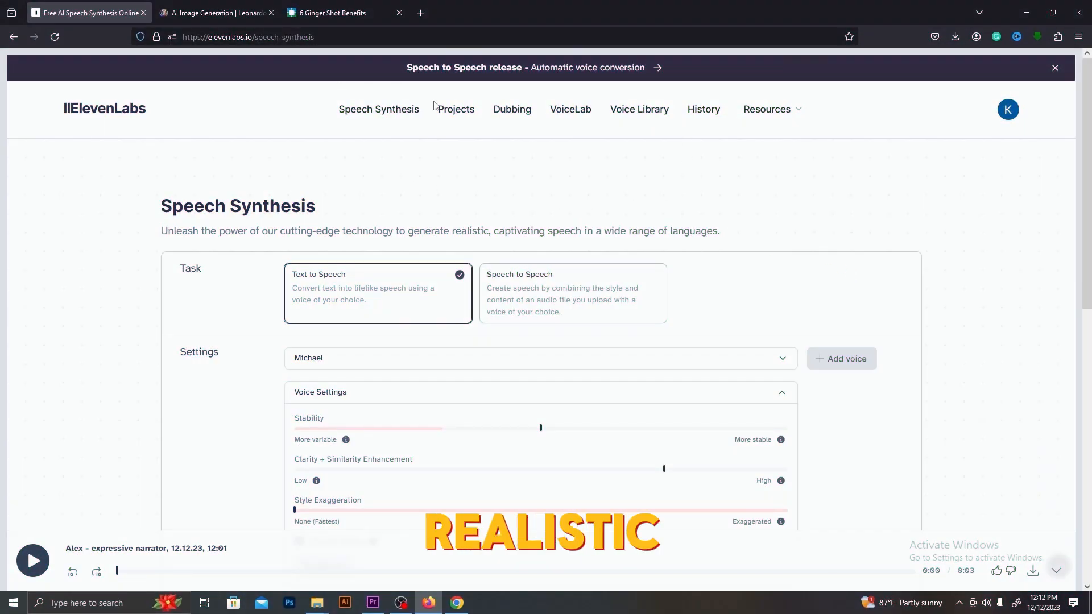
Open the ElevenLabs Voice Library and look through the community voices
click(864, 359)
scroll(956, 174, down, 4)
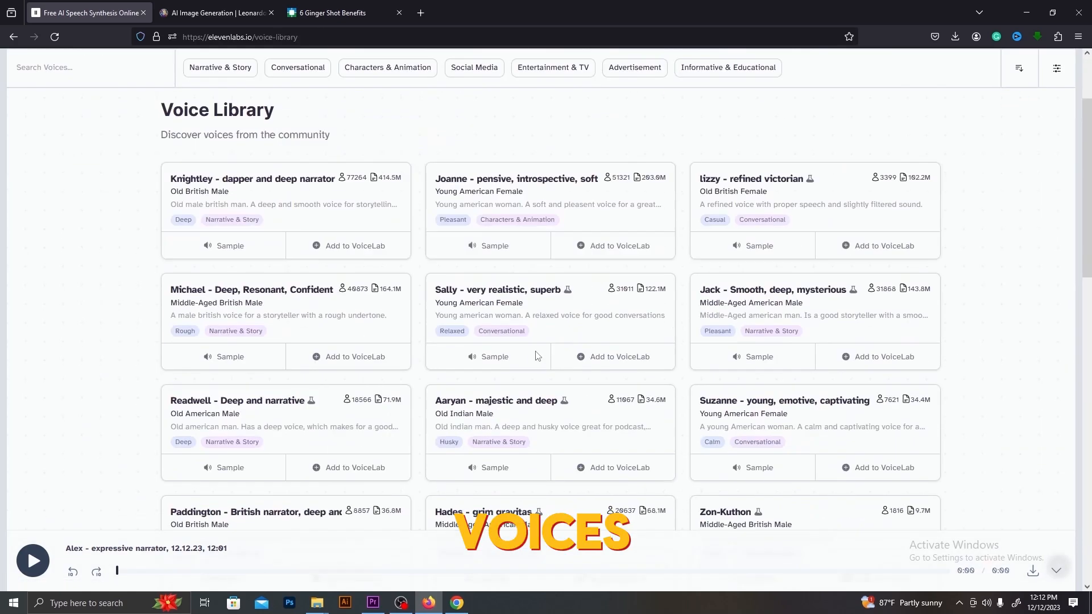
scroll(956, 173, down, 2)
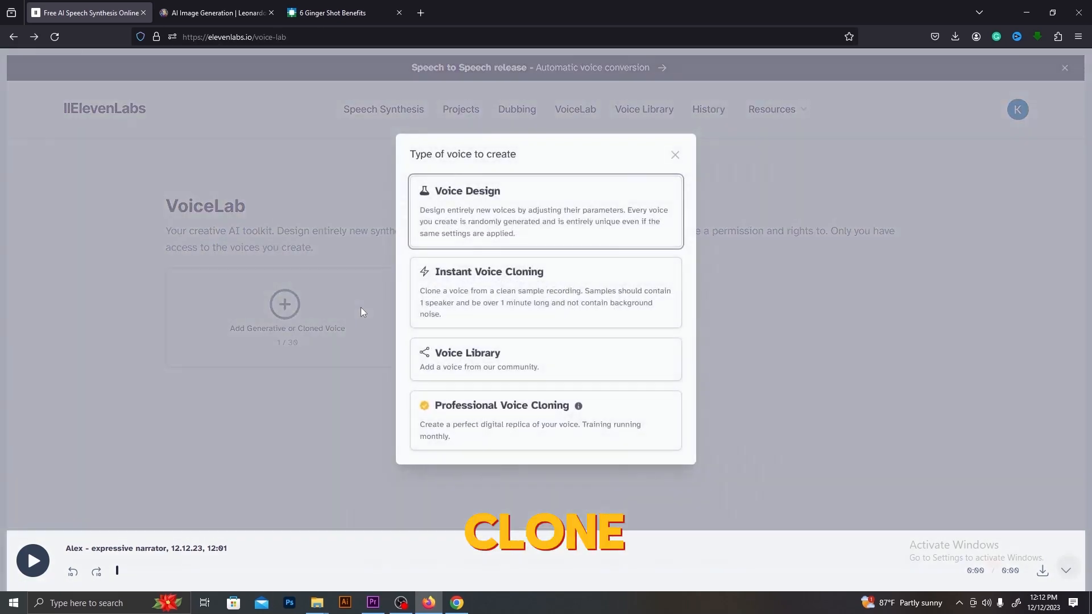
Examine the Instant Voice Cloning form's sample, label and description fields, and close it without adding a voice
click(472, 277)
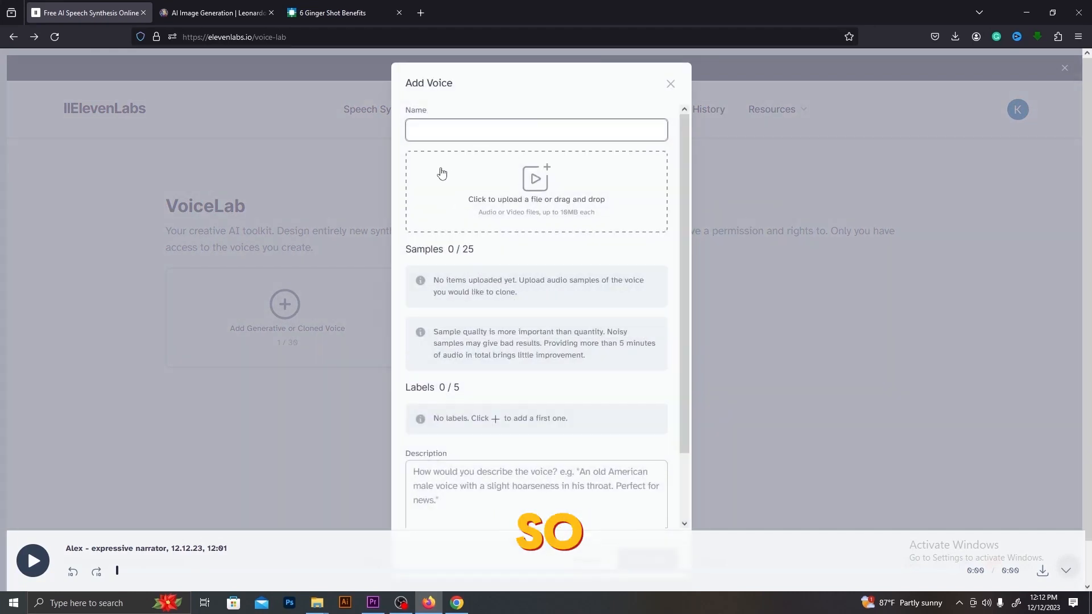
scroll(488, 264, down, 1)
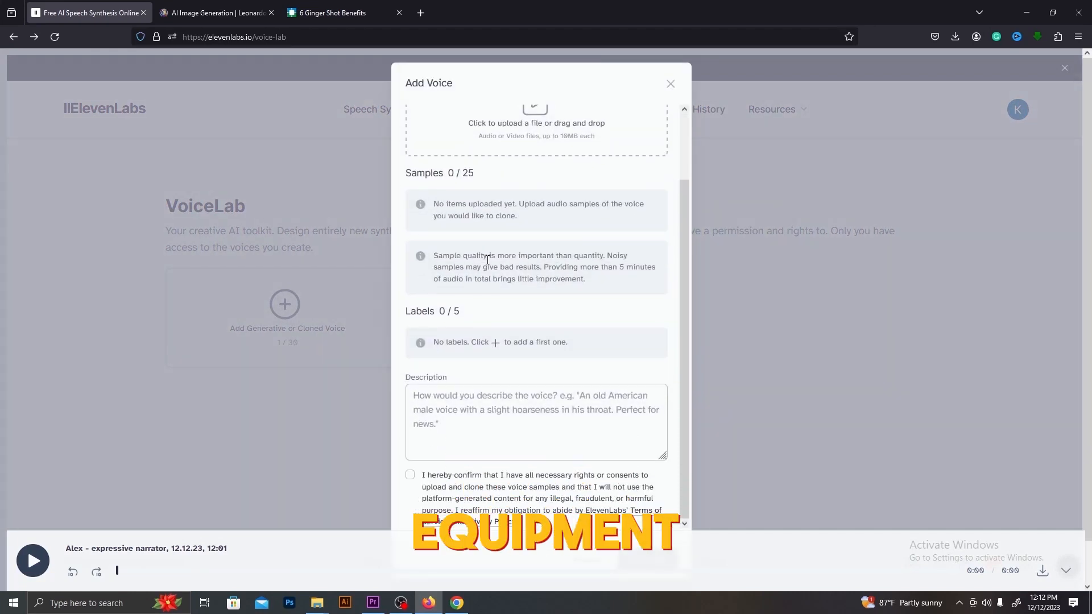
scroll(488, 261, up, 1)
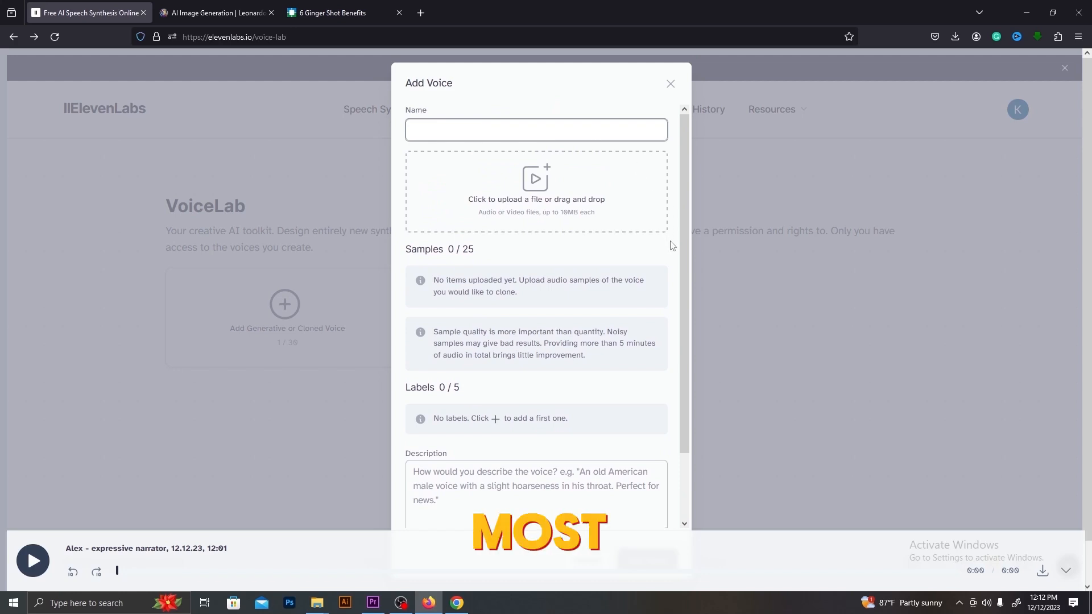
click(671, 85)
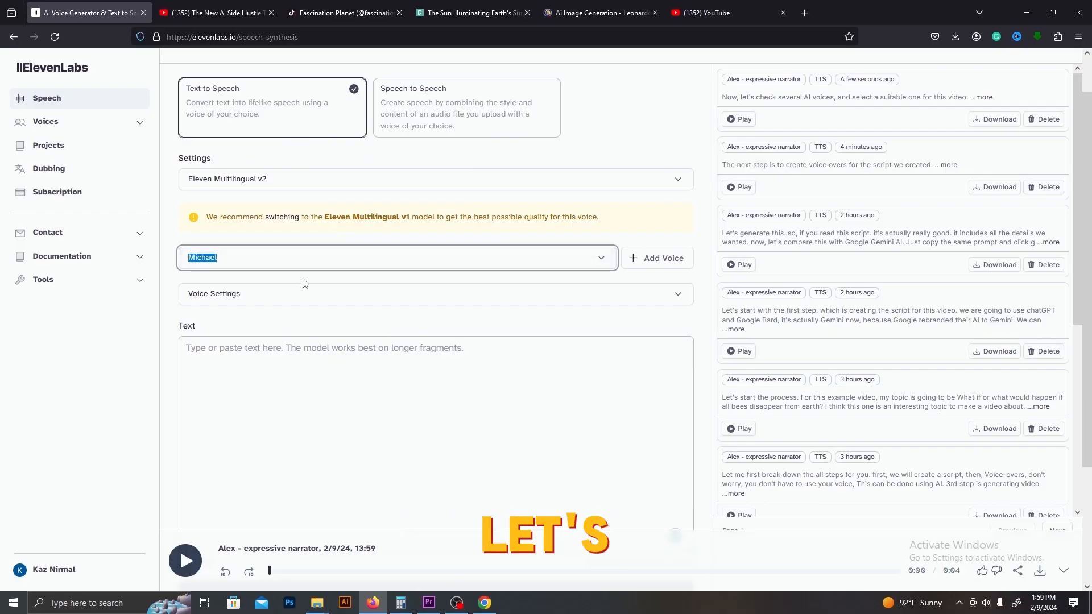
Preview the Michael, Joseph and Adam voices and select Adam for the text to speech
click(591, 258)
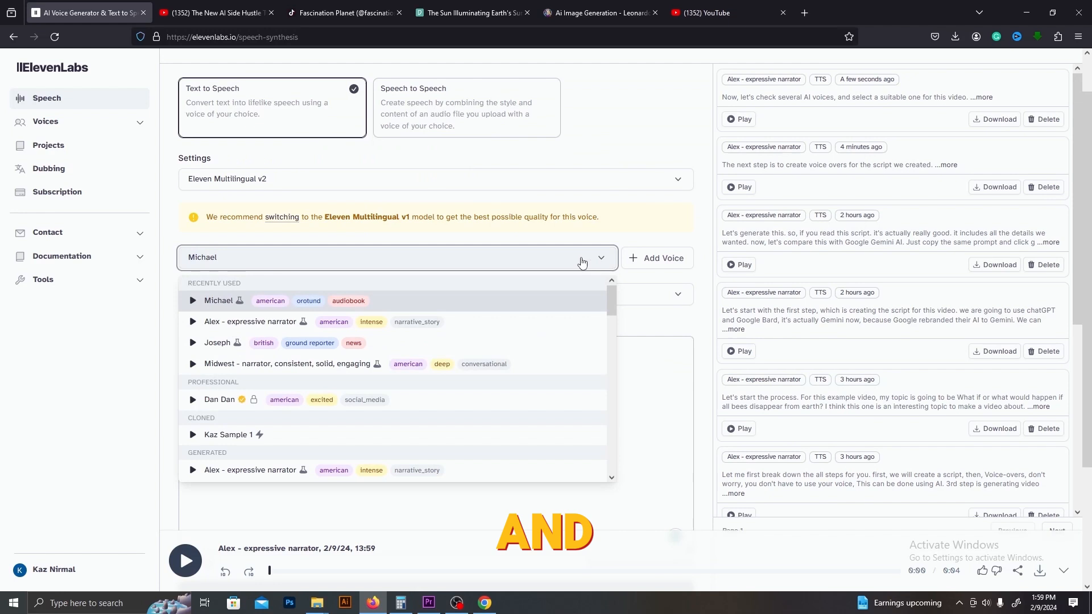
click(194, 301)
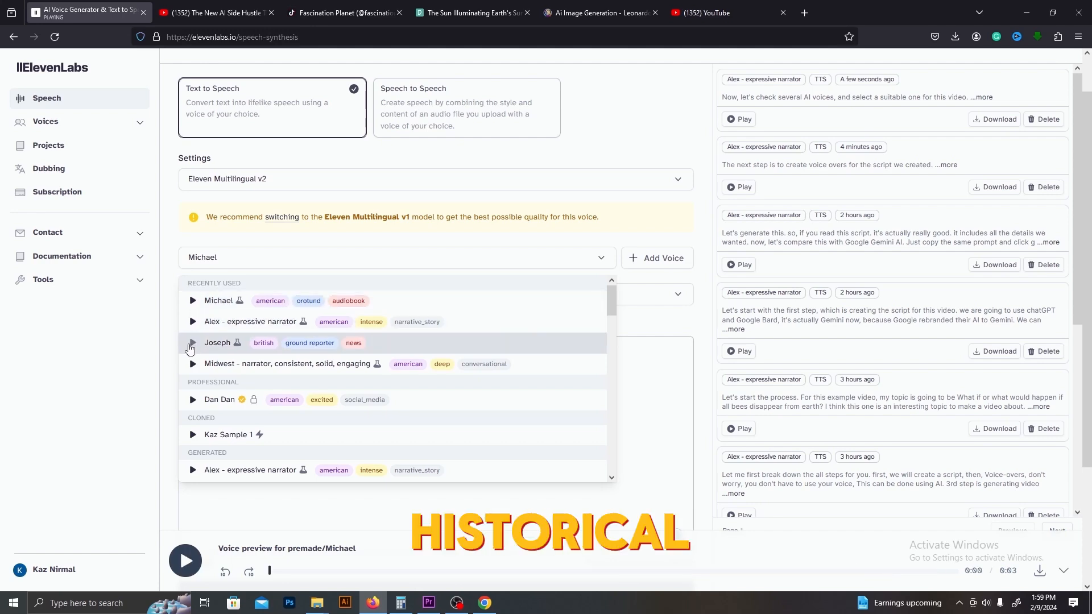
click(191, 343)
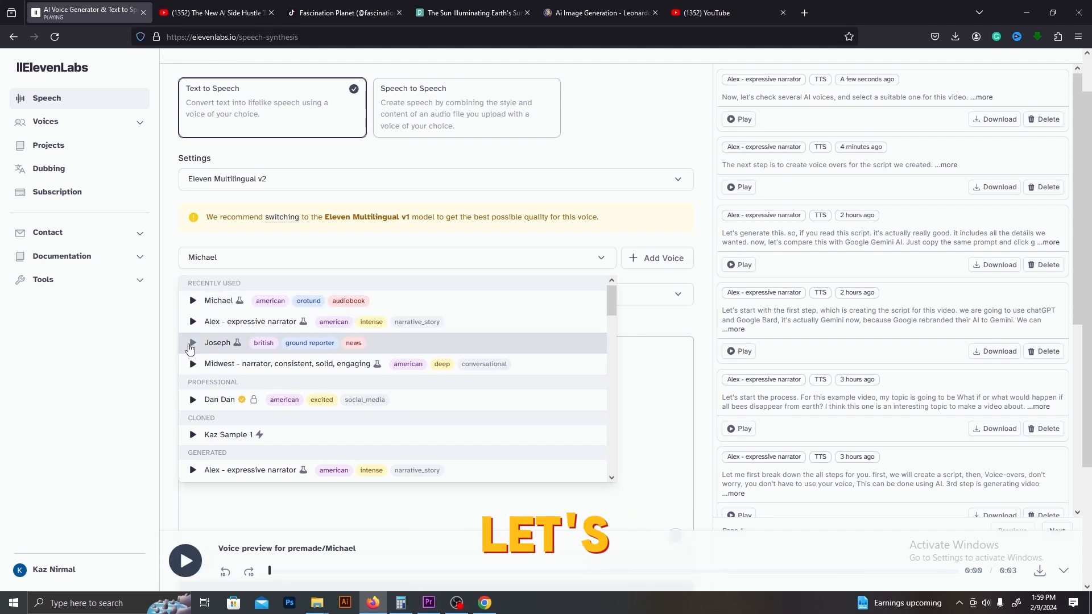
click(68, 236)
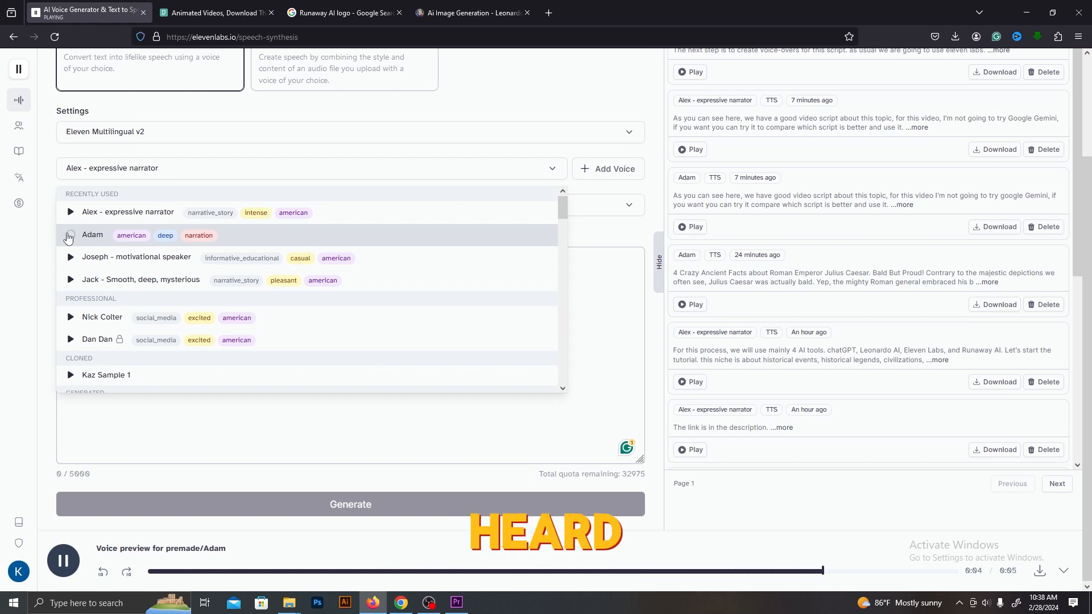
click(91, 235)
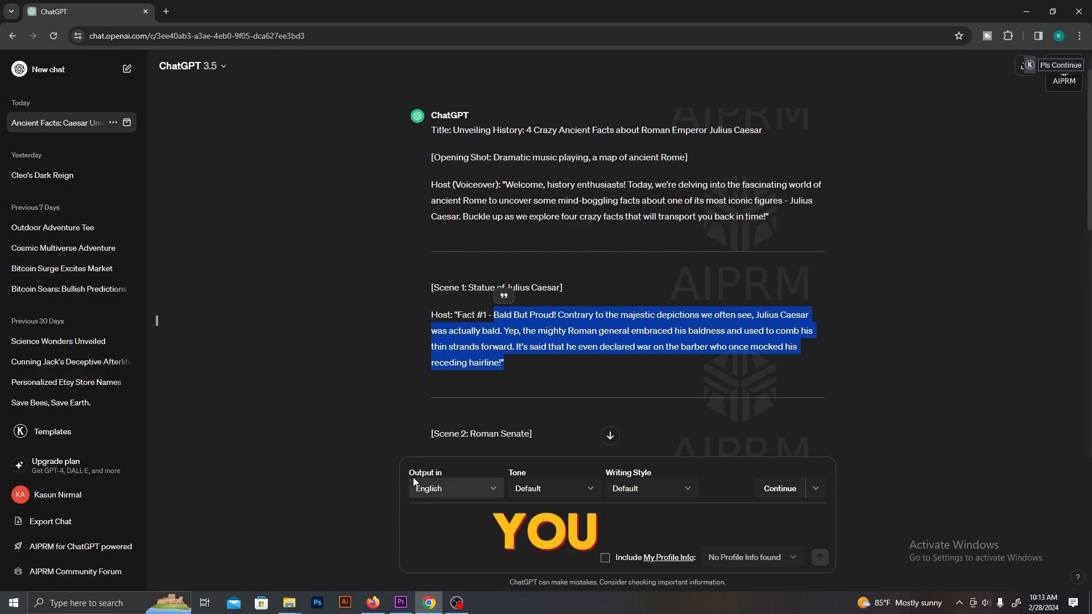
Switch to ElevenLabs and add the script's "Bald But Proud!" passage about Julius Caesar after the title in the speech text
click(372, 598)
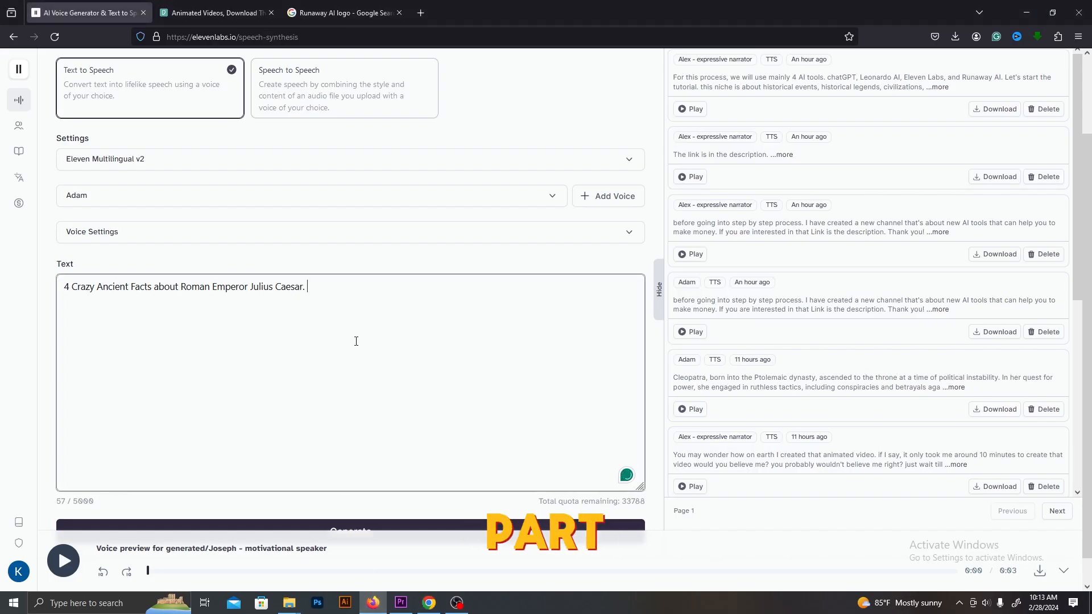
text(Bald But Proud! Contrary to the majestic depictions we often see, Julius Caesar was actually bald. Yep, the mighty Roman general embraced his baldness and used to comb his thin strands forward. It's said that he even declared war on the barber who once mocked his receding hairline!")
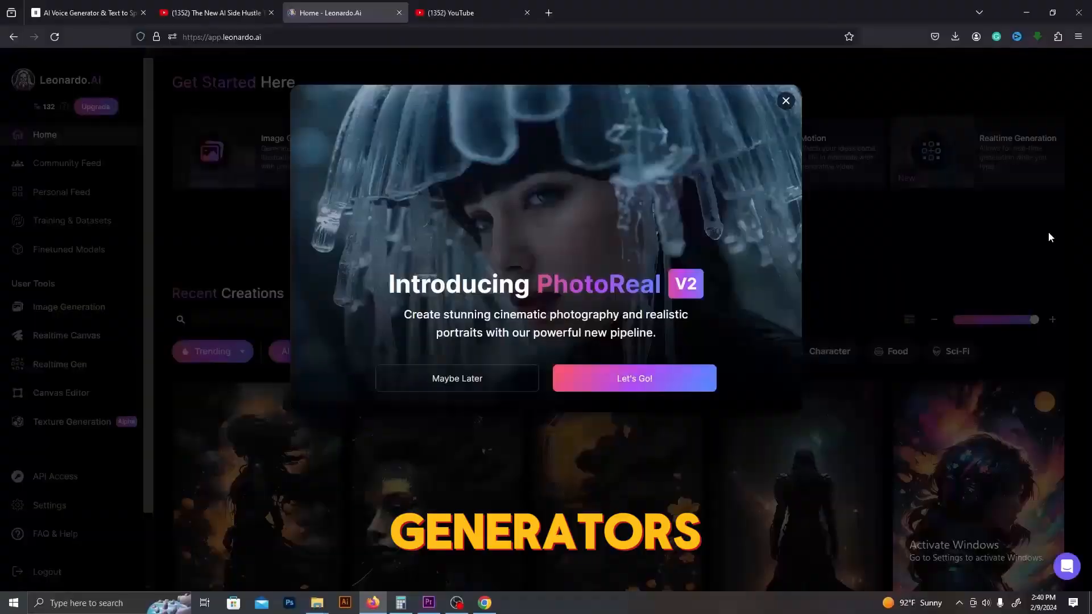
Dismiss the PhotoReal V2 announcement on the Leonardo.Ai home page and browse the Recent Creations gallery
click(785, 101)
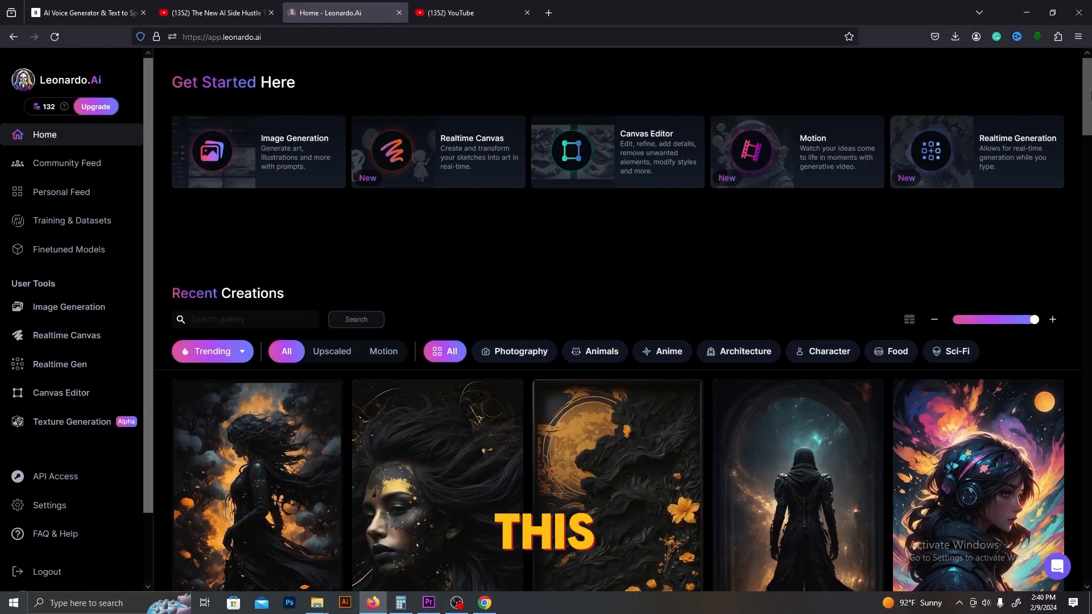
mouse_move(65, 106)
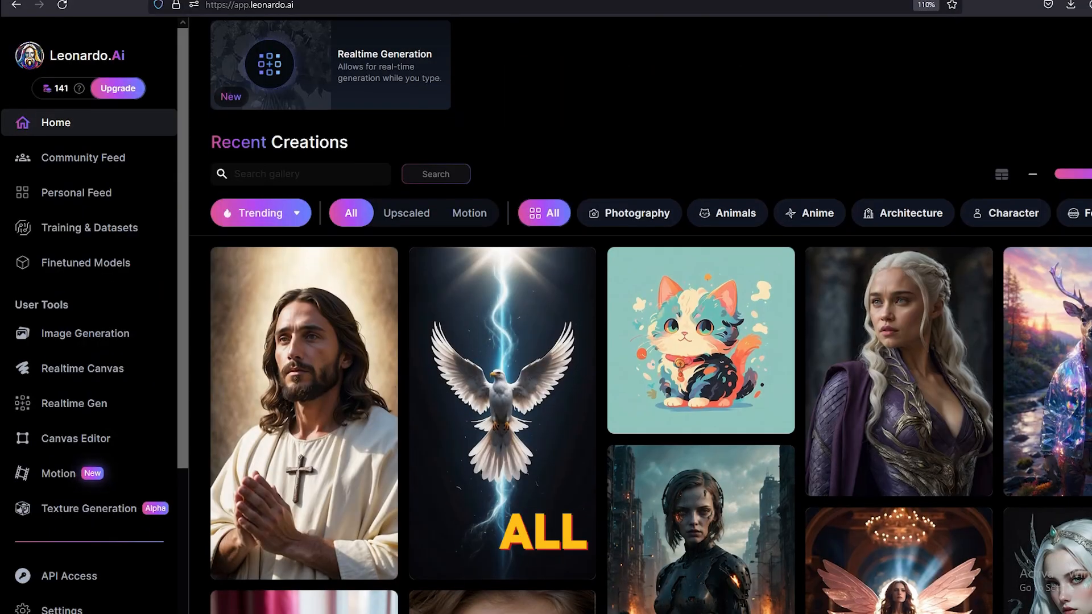
scroll(591, 313, down, 1)
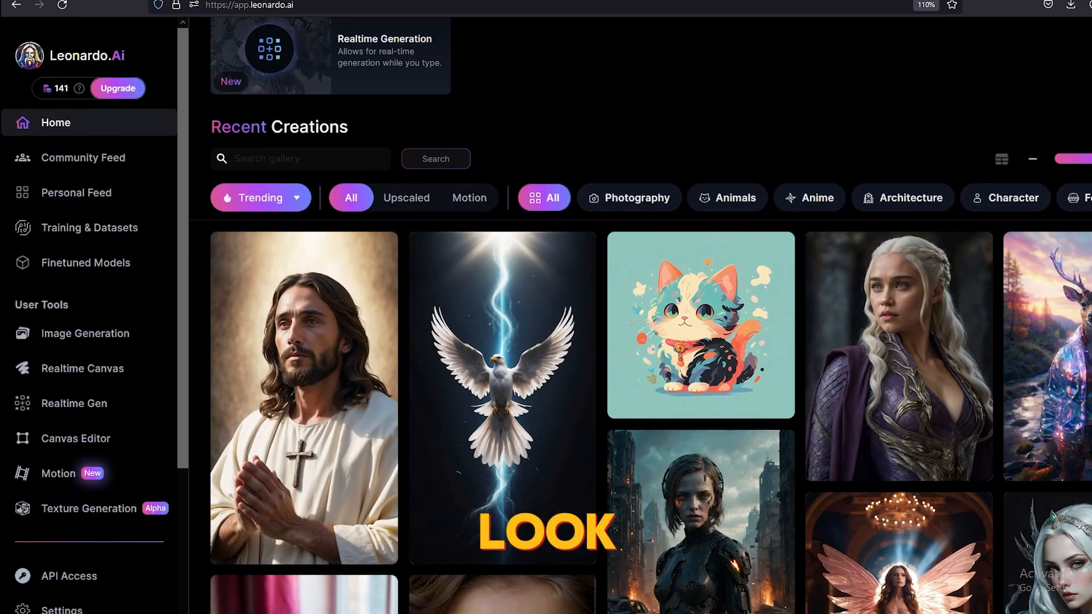
scroll(1076, 185, down, 8)
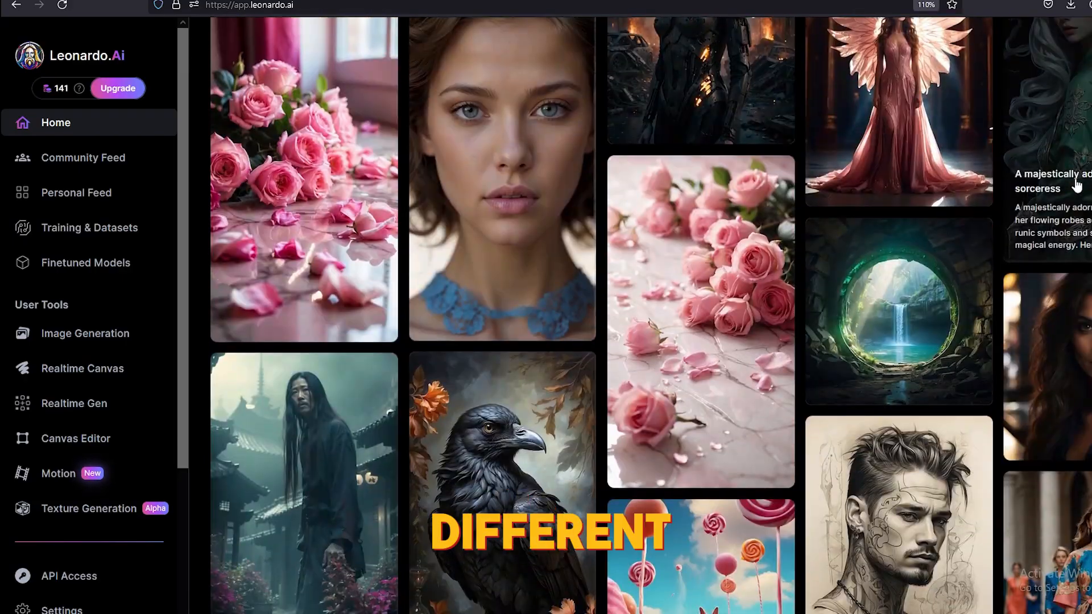
scroll(1076, 184, down, 15)
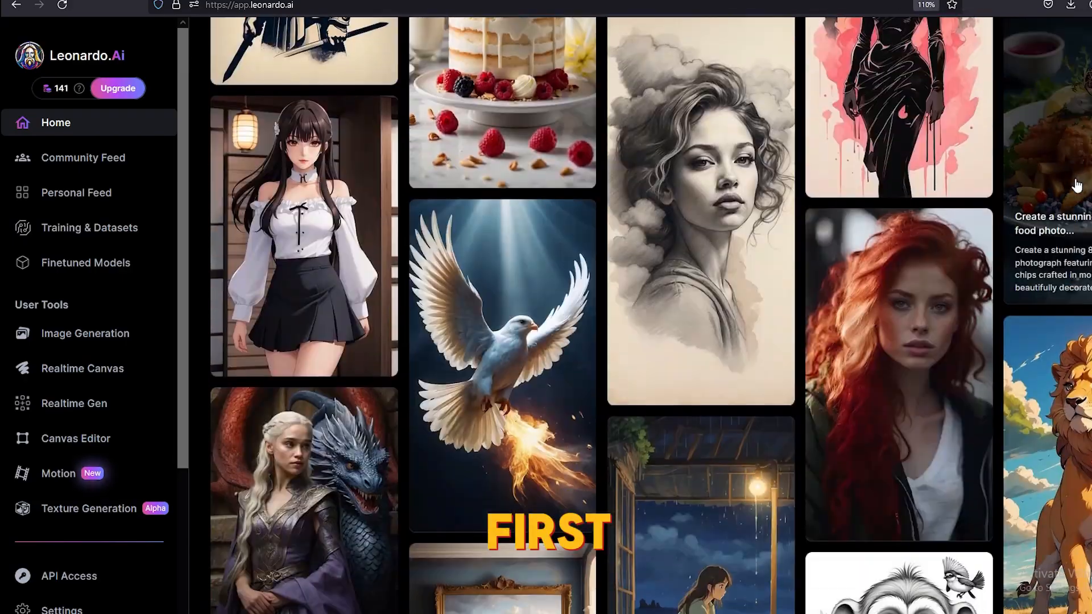
scroll(1076, 185, down, 15)
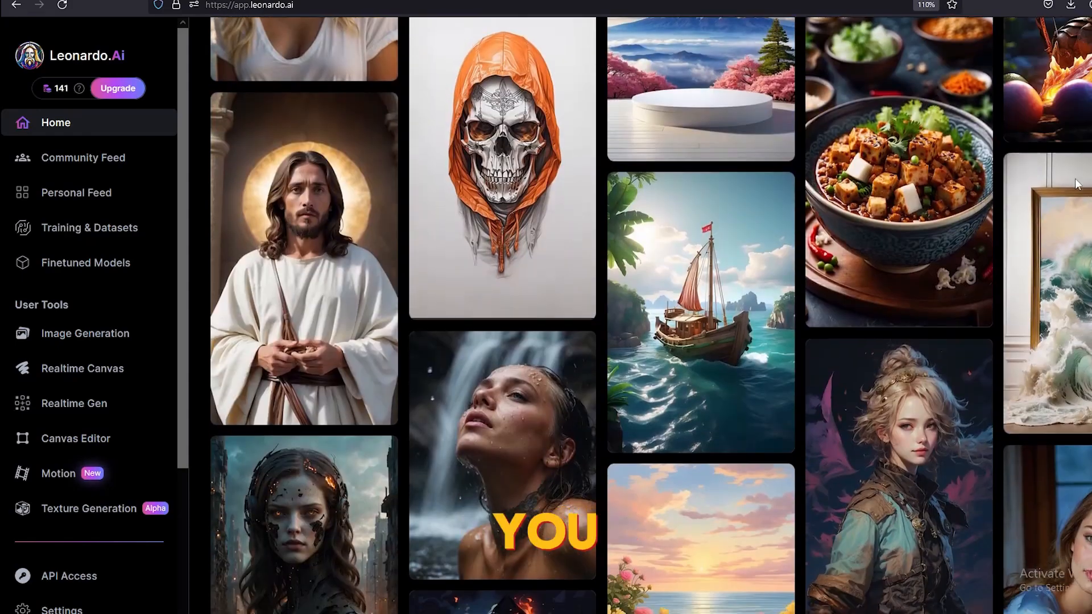
scroll(1077, 185, down, 15)
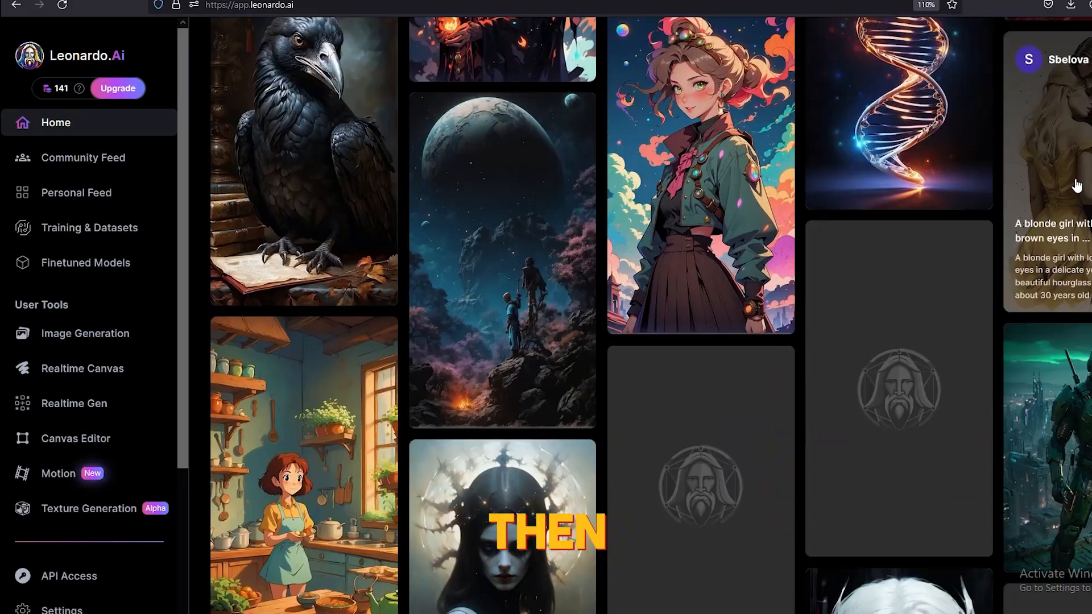
scroll(1076, 184, up, 10)
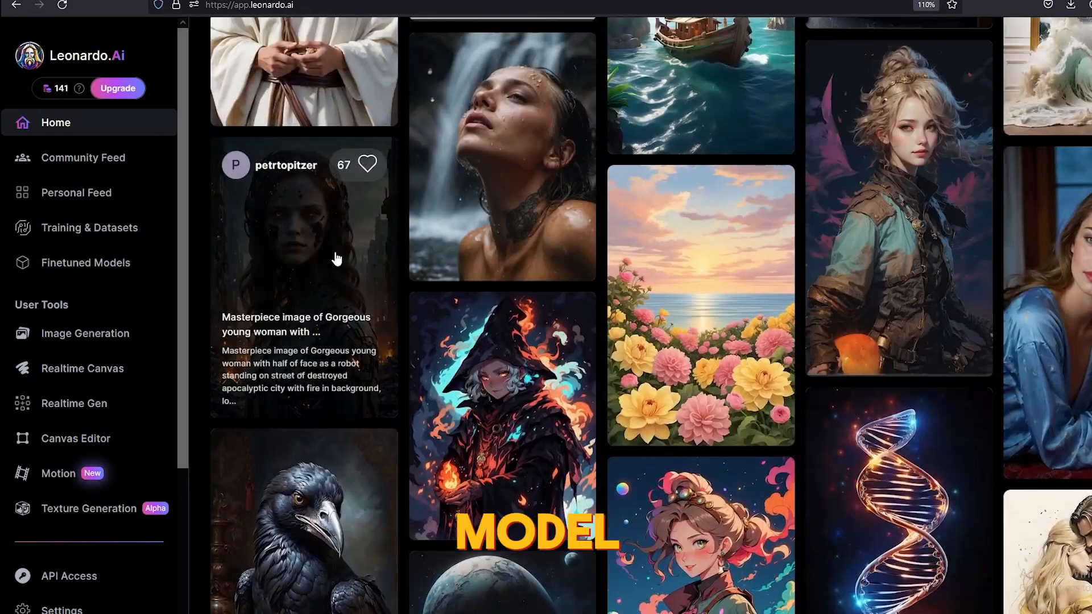
Examine the prompt and generation settings of the gallery image of the half-robot woman in a burning city
click(336, 258)
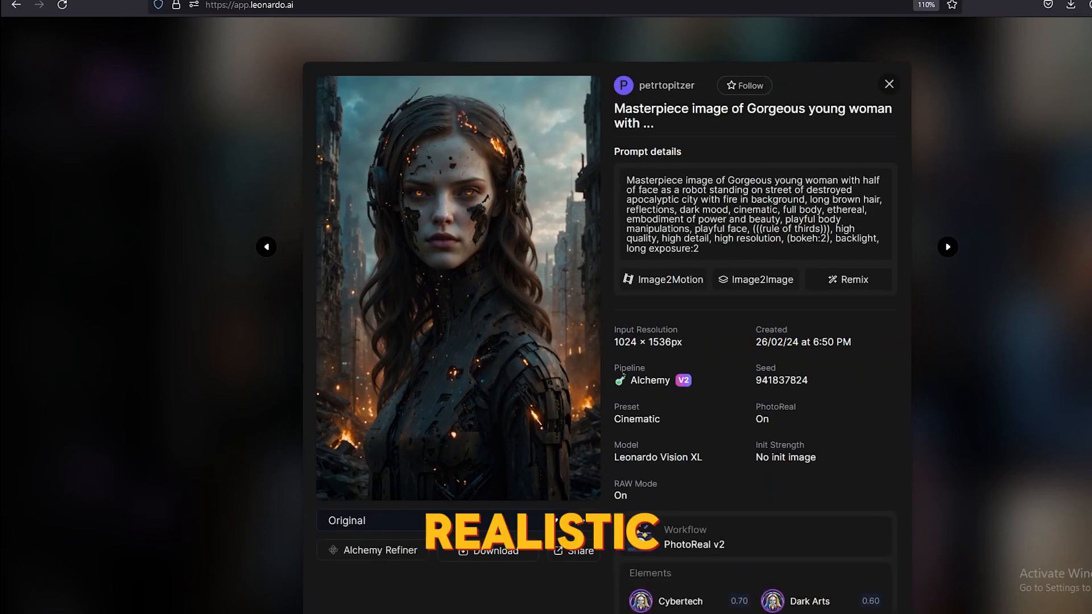
scroll(844, 375, down, 3)
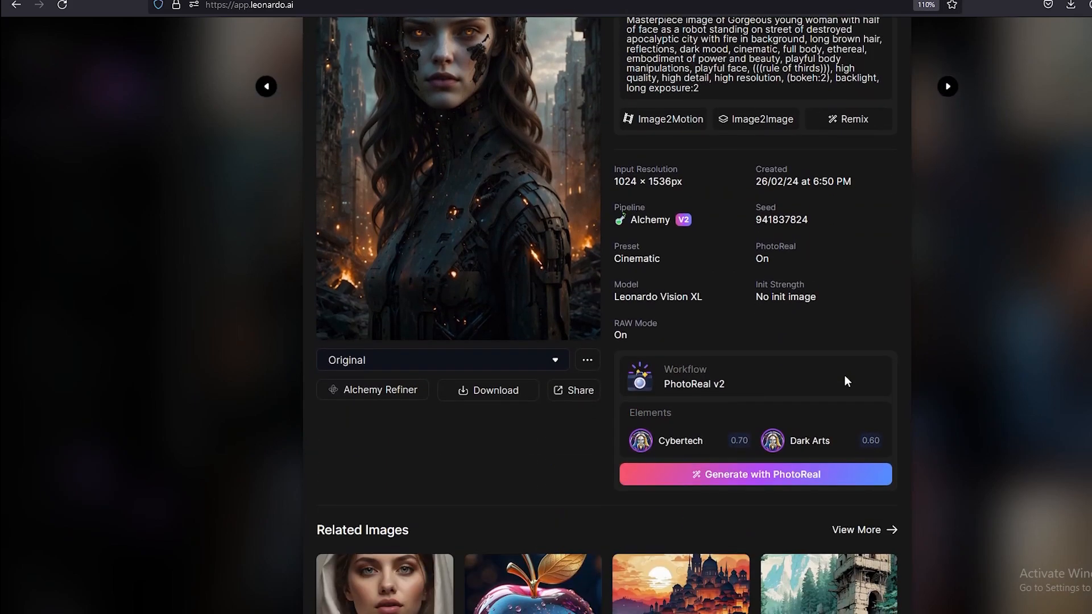
scroll(844, 376, up, 2)
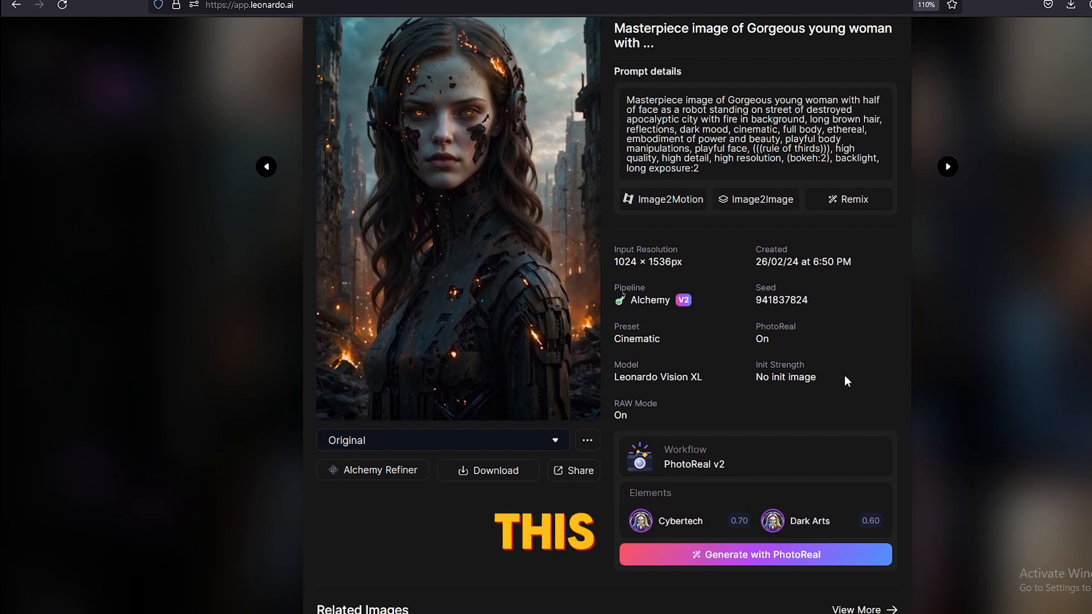
Open the image's PhotoReal workflow in the image generator, decline the Alchemy upgrade offer and clear the copied prompt
click(776, 560)
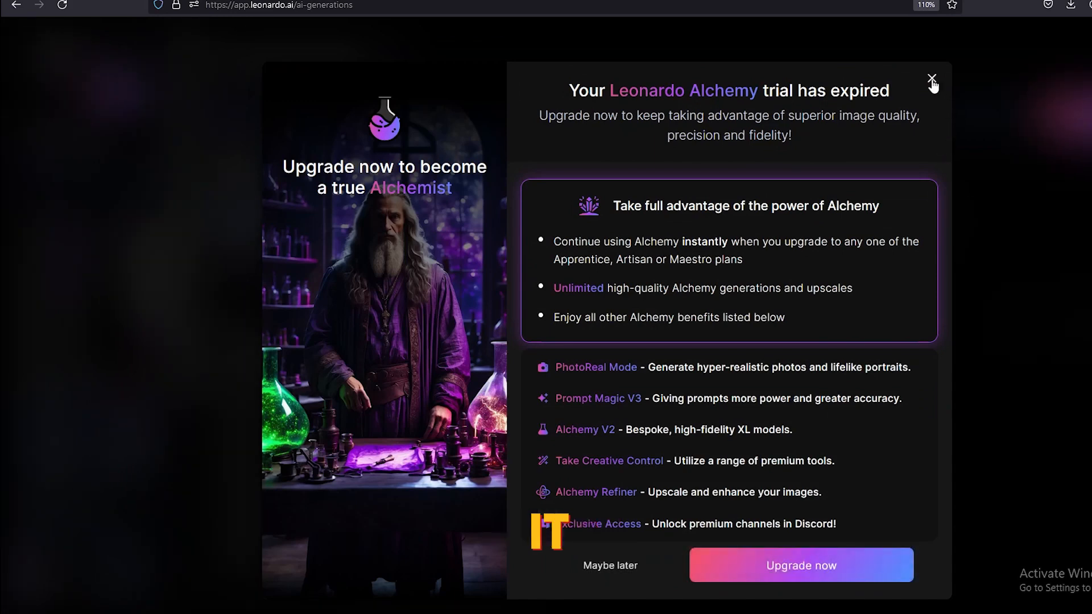
click(928, 81)
drag(455, 116, 218, 118)
key(BackSpace)
click(718, 405)
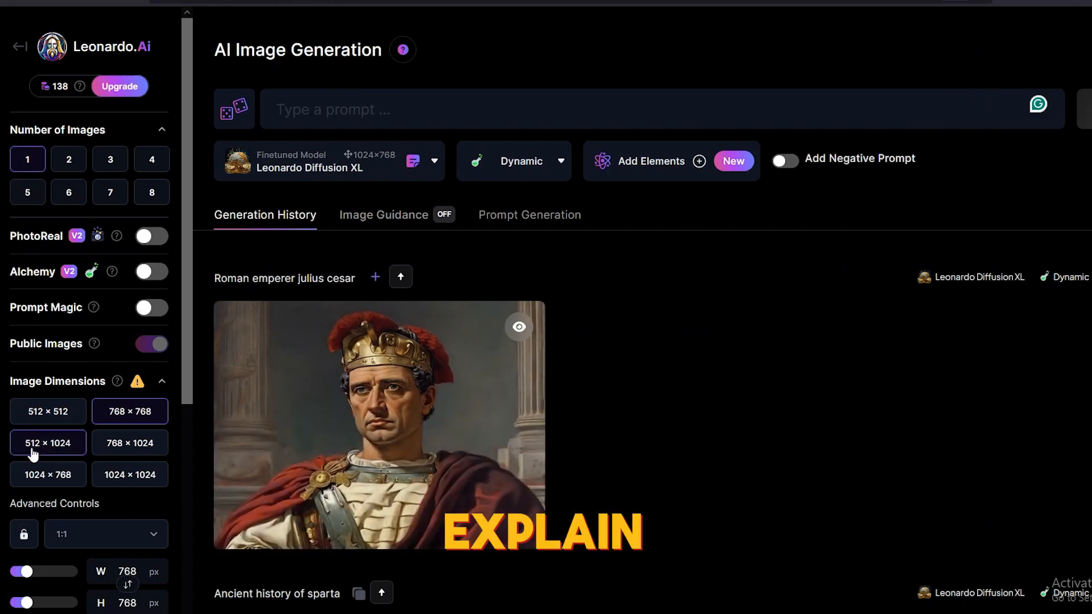
Generate a 768 × 1024 image with the prompt "Roman Emperor Julius Cecar sitting on a throne and looking at colosseum, soldiers are fighting"
click(155, 448)
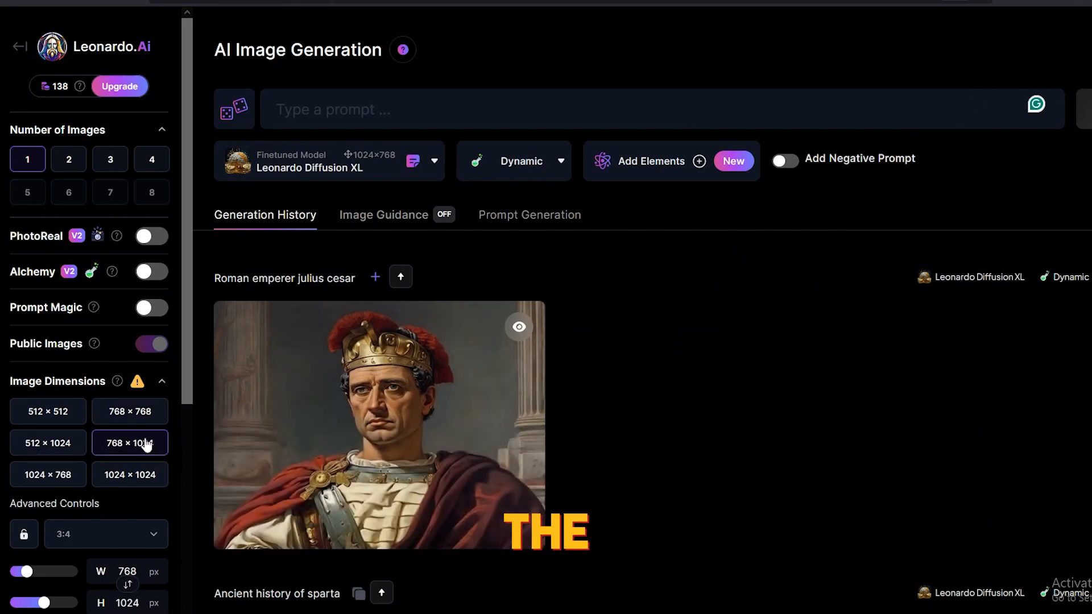
right_click(293, 101)
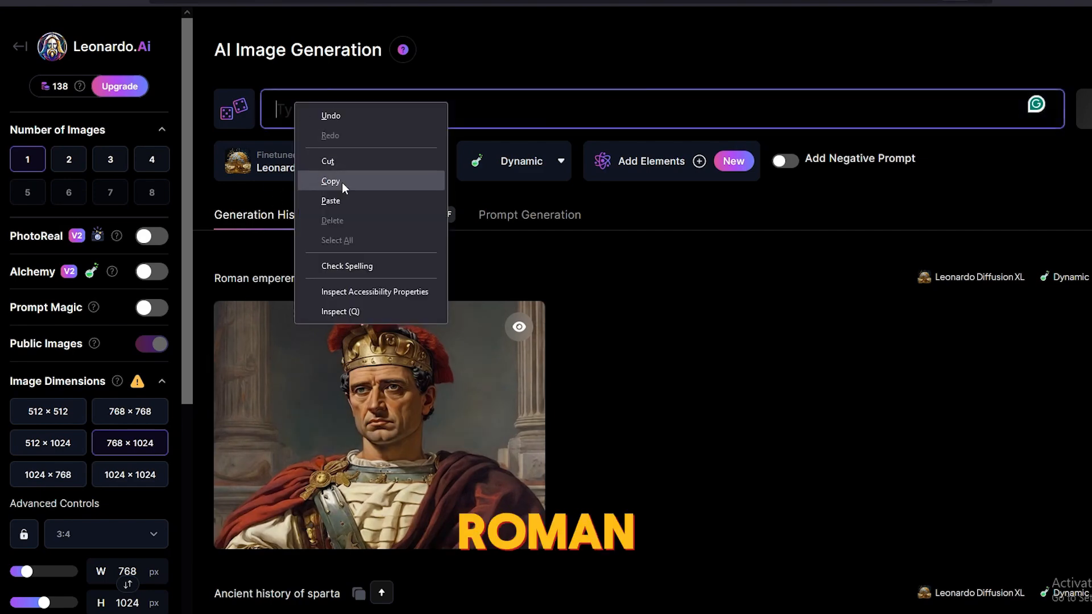
click(344, 200)
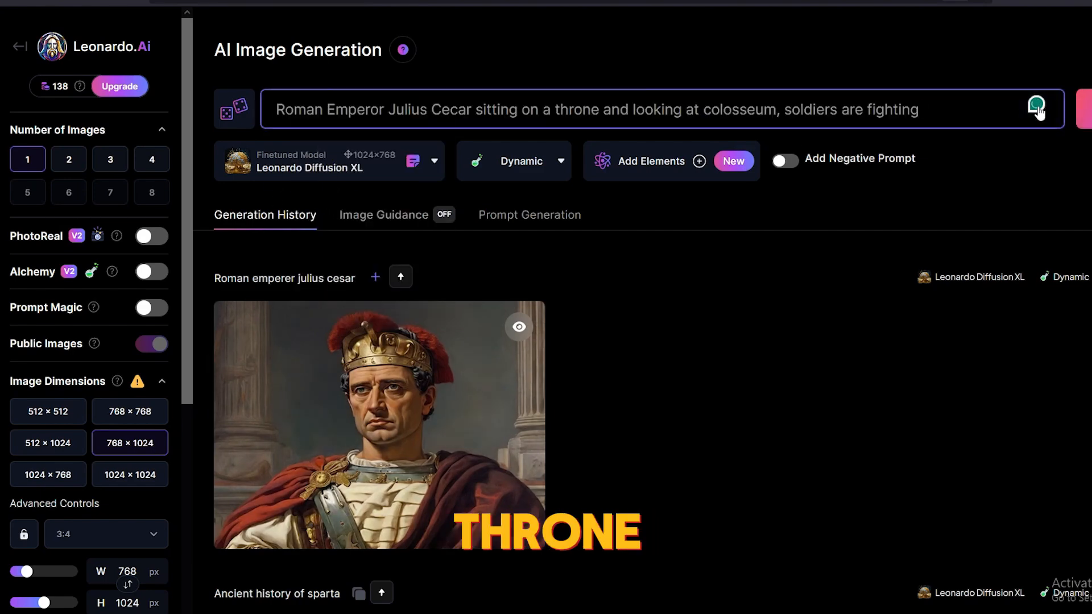
click(1086, 118)
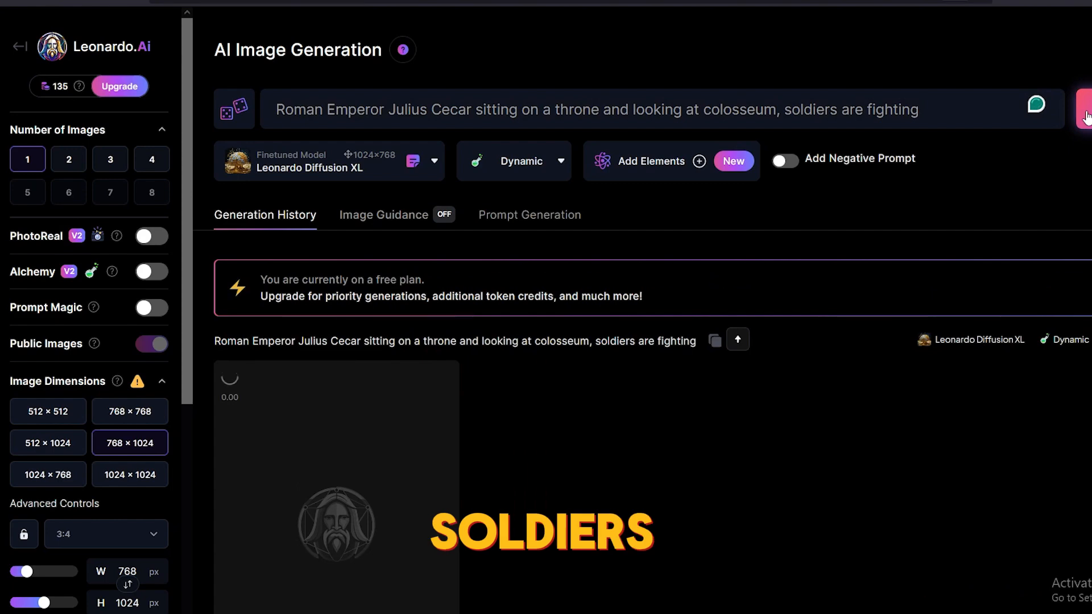
scroll(1019, 162, down, 2)
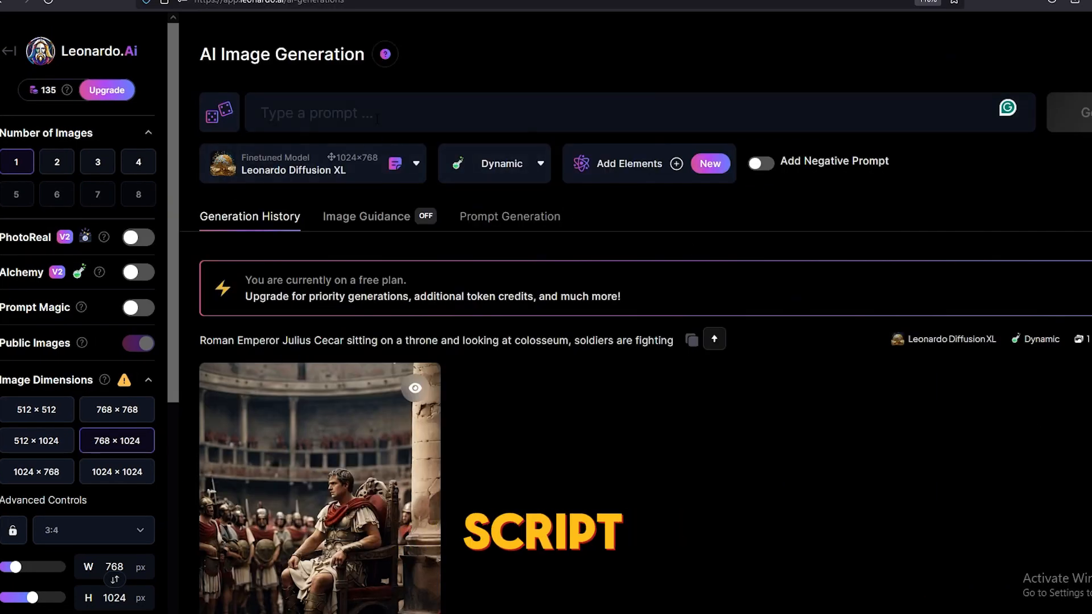
Generate another image with the prompt "Julius caesar with bold head sitting on a throne with an angry face"
click(261, 114)
text(Julius caesar with bold head sitting on a throne with an angry face)
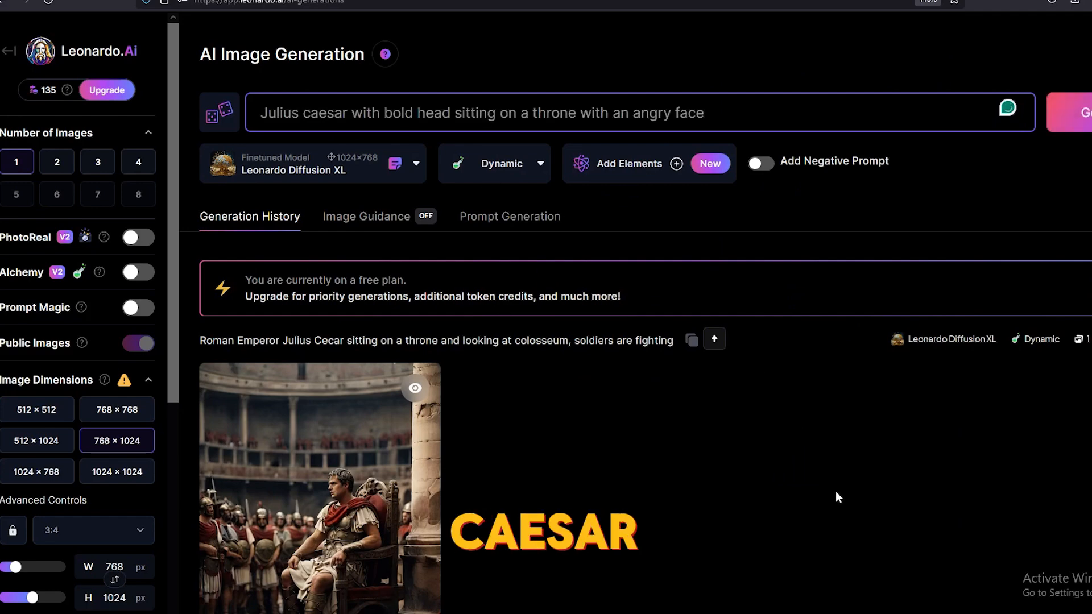
click(1074, 112)
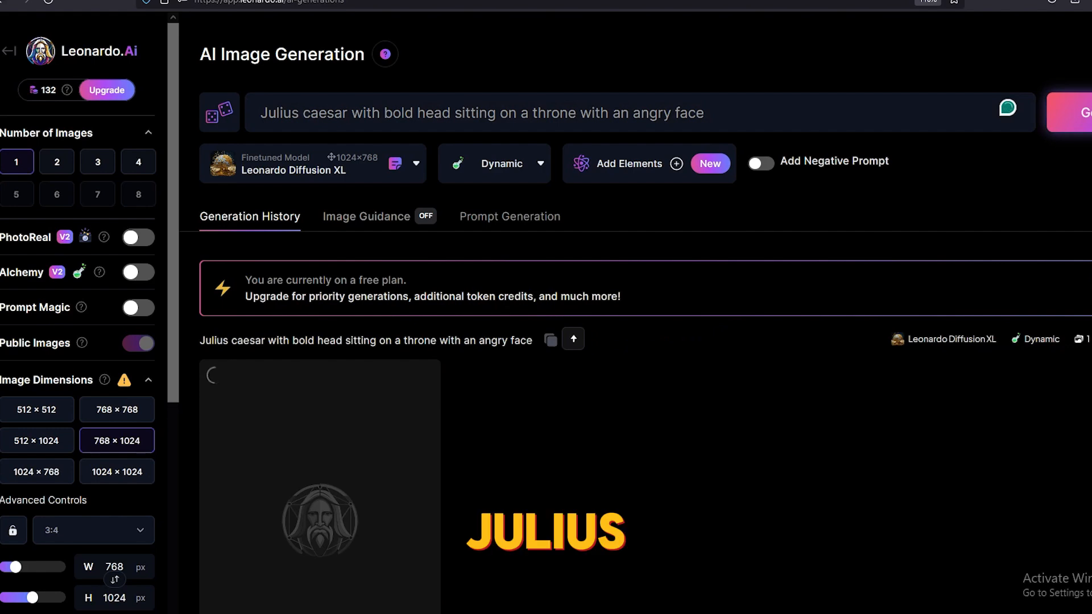
Generate another image with the prompt "Julius caesar with a bold head without hair sitting on a throne with an angry face"
scroll(851, 157, down, 3)
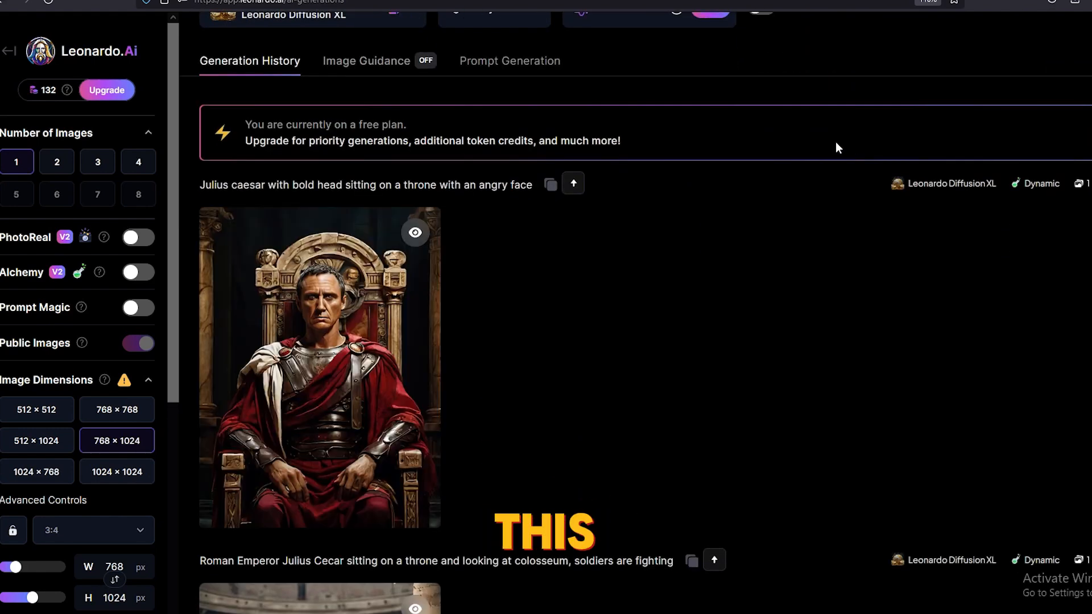
scroll(834, 141, up, 3)
text(without hair sitting on a throne with an angry face)
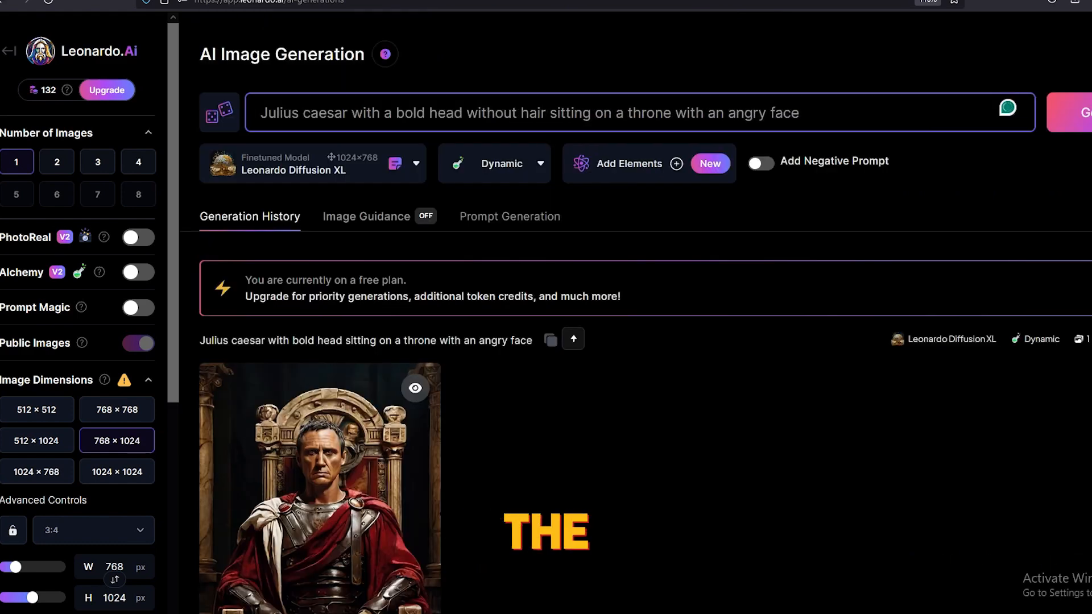
click(1069, 112)
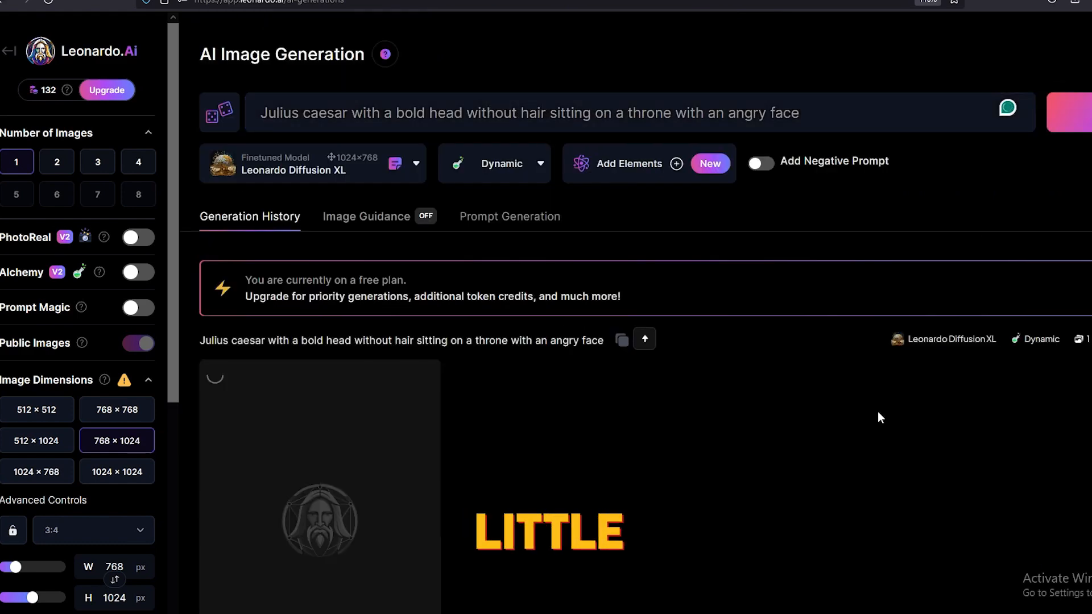
Examine the new bald Caesar image and compare it with the earlier images in the generation history
scroll(869, 460, down, 4)
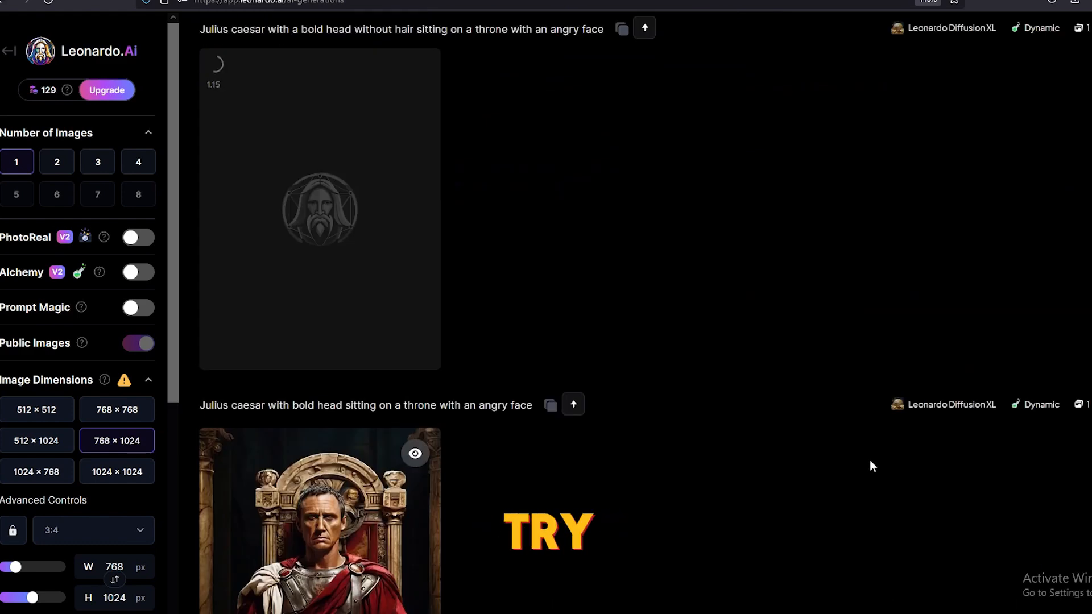
scroll(804, 447, up, 1)
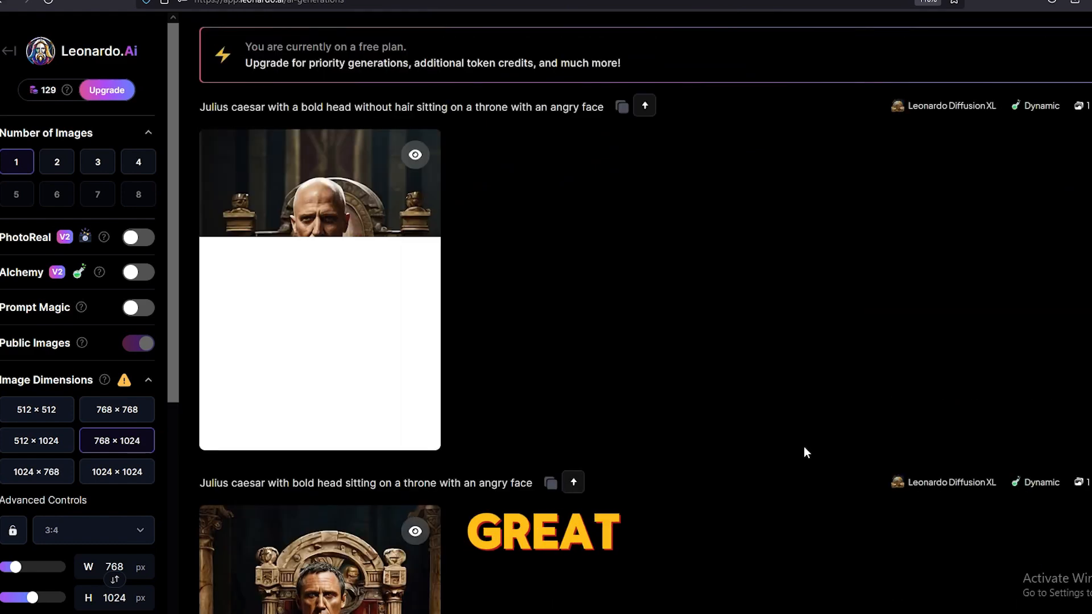
scroll(705, 427, up, 3)
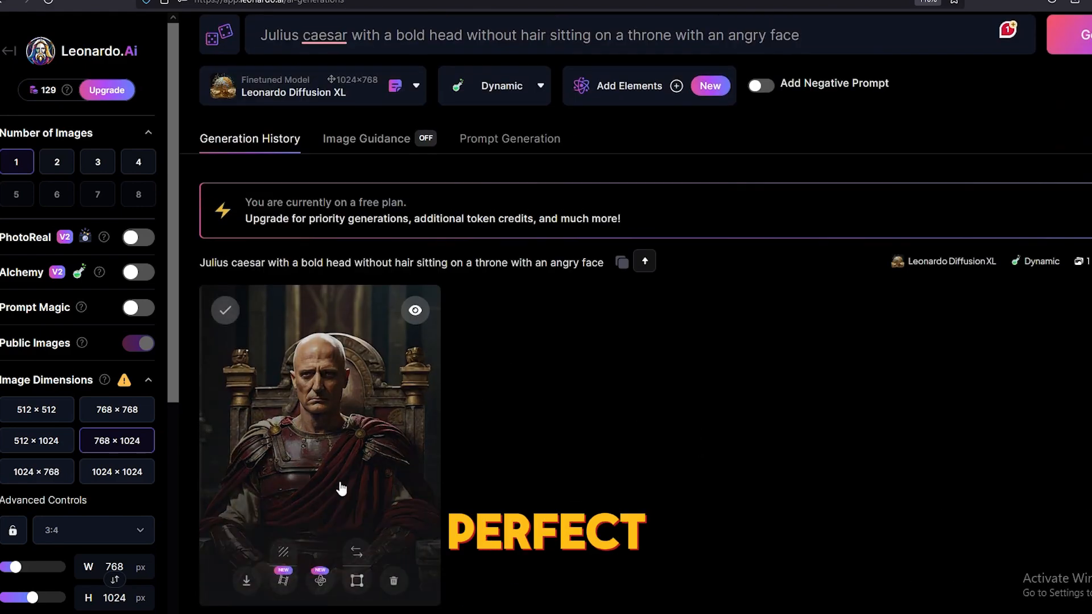
scroll(594, 500, down, 3)
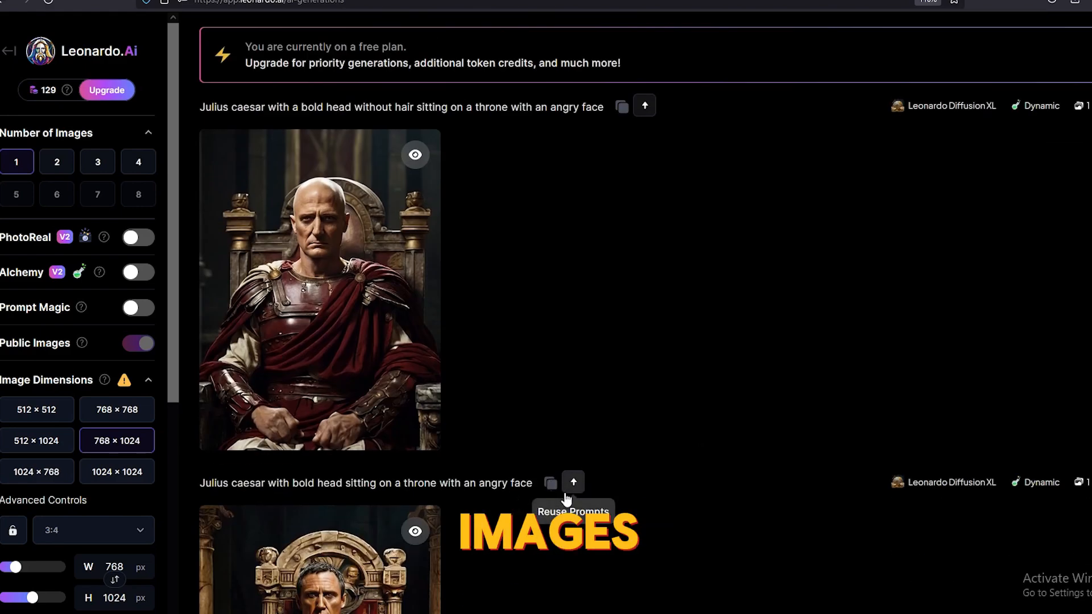
scroll(561, 492, down, 3)
scroll(561, 493, up, 5)
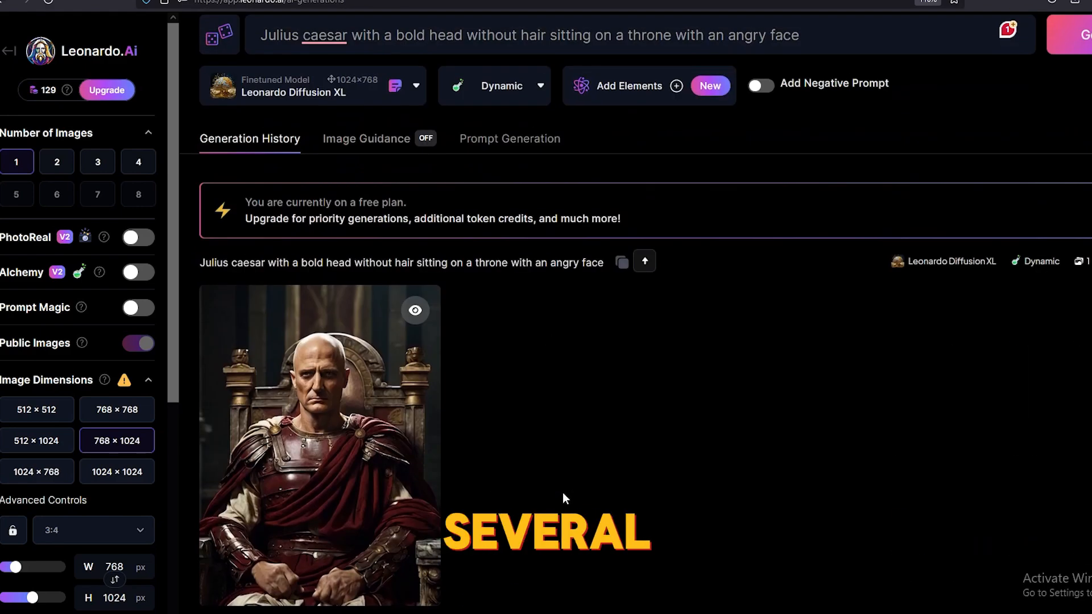
scroll(562, 493, down, 5)
scroll(561, 492, up, 5)
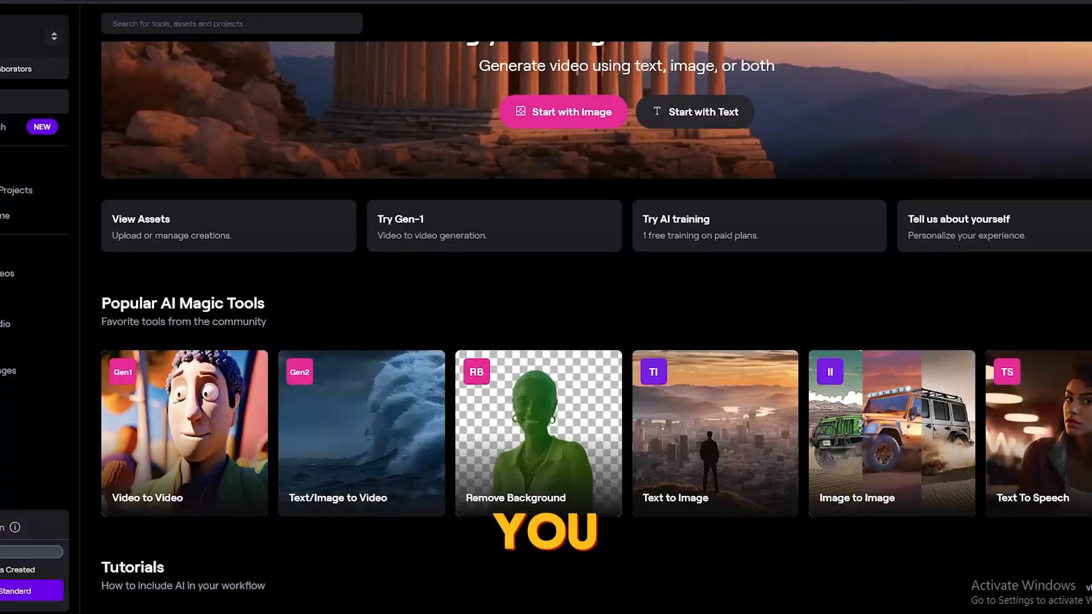
In Runway, start a Gen-2 video from an image, upload the Roman emperor throne image and generate the 4-second clip
scroll(596, 341, up, 3)
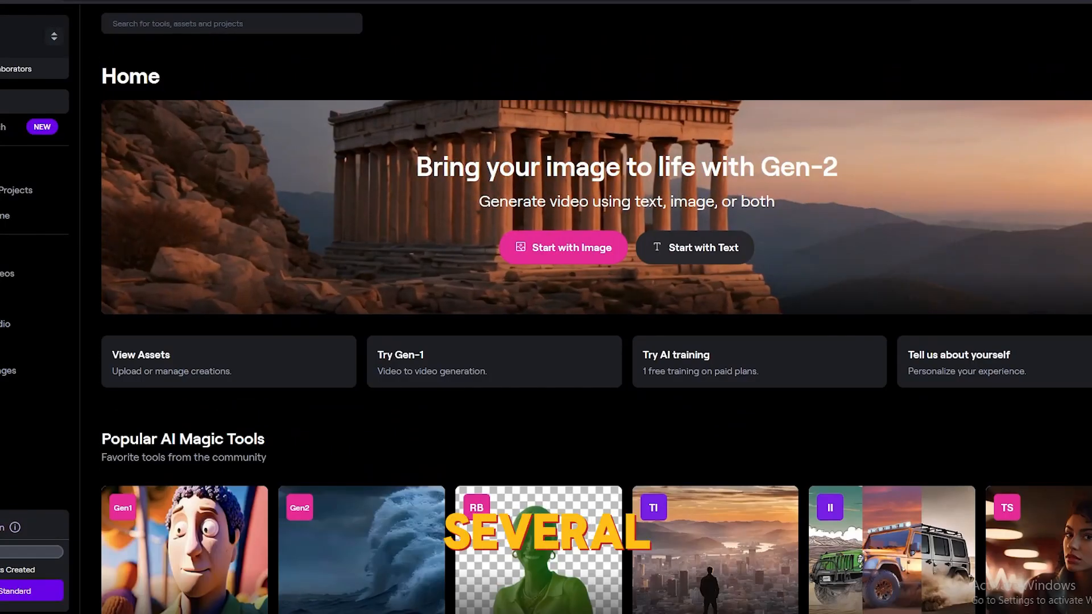
scroll(595, 341, down, 3)
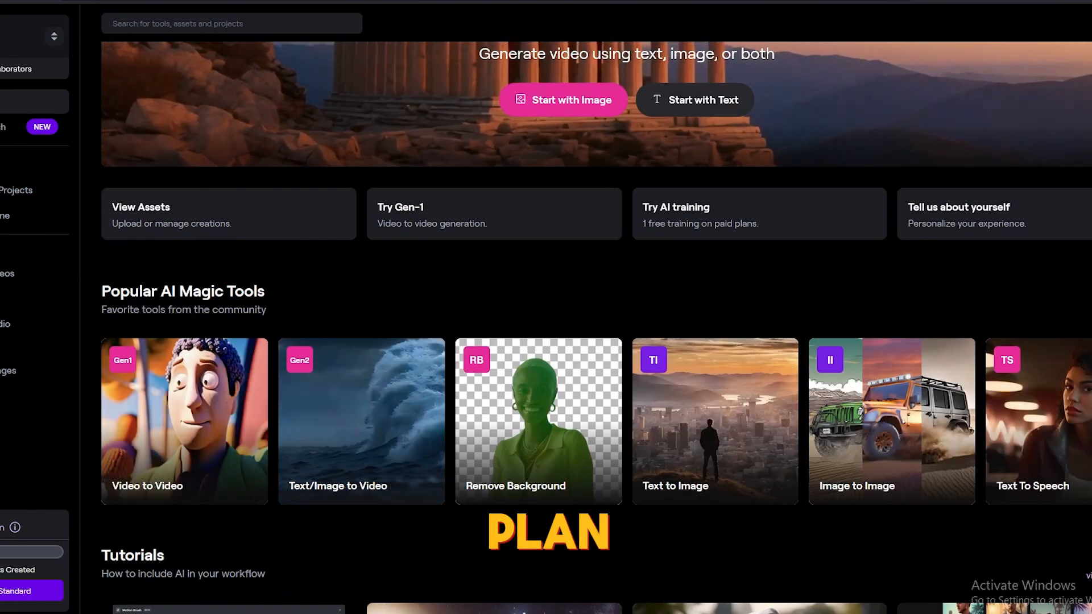
scroll(596, 341, up, 3)
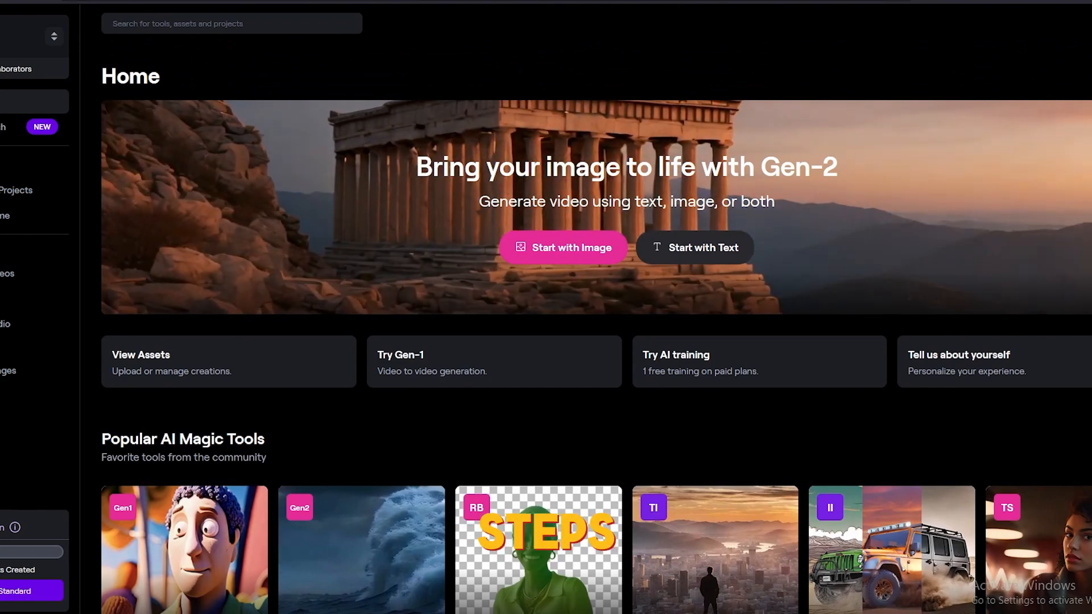
click(519, 249)
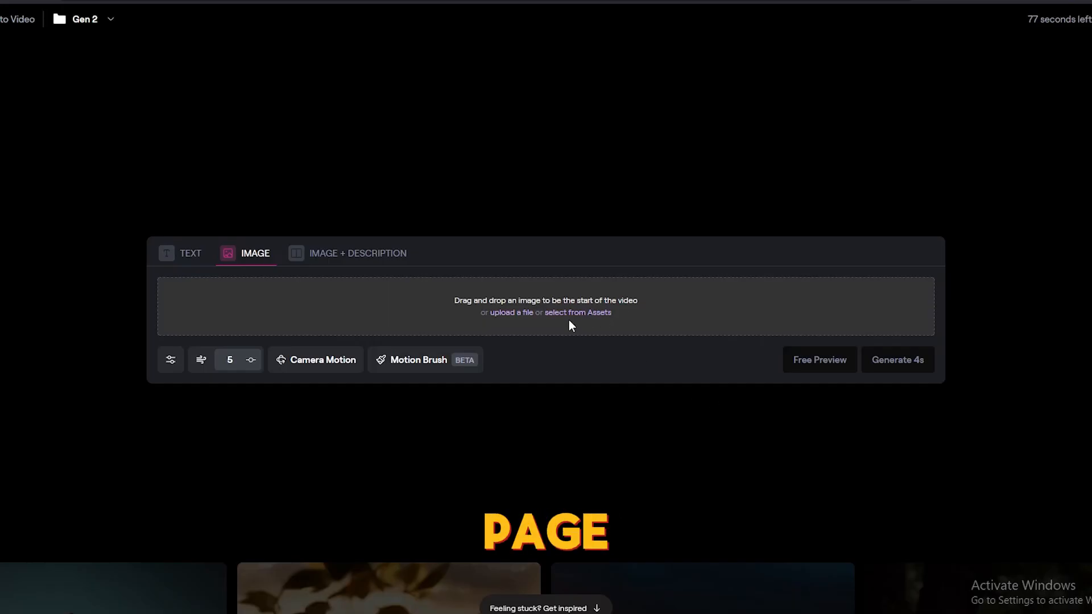
drag(486, 325, 486, 325)
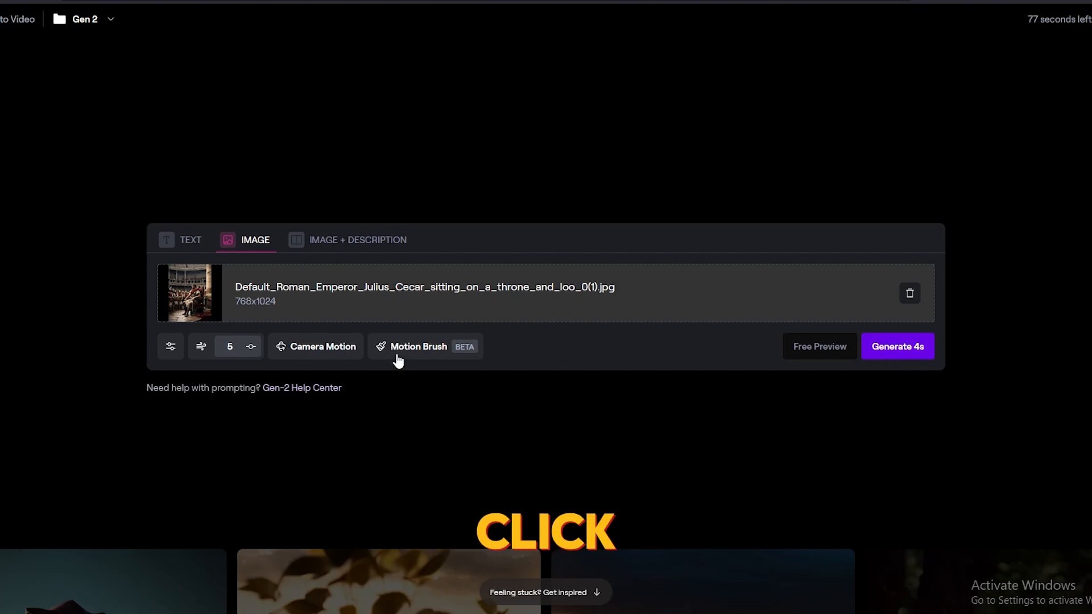
click(893, 352)
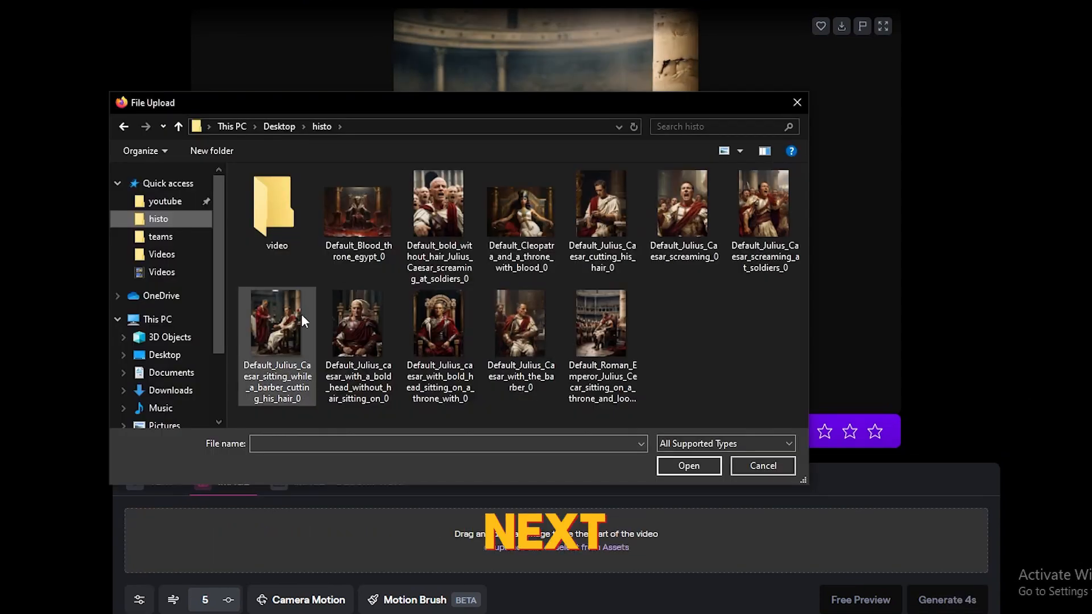
Upload the bald Caesar throne image and apply Motion Brush 1 to its background with a horizontal motion of 4.7
click(356, 326)
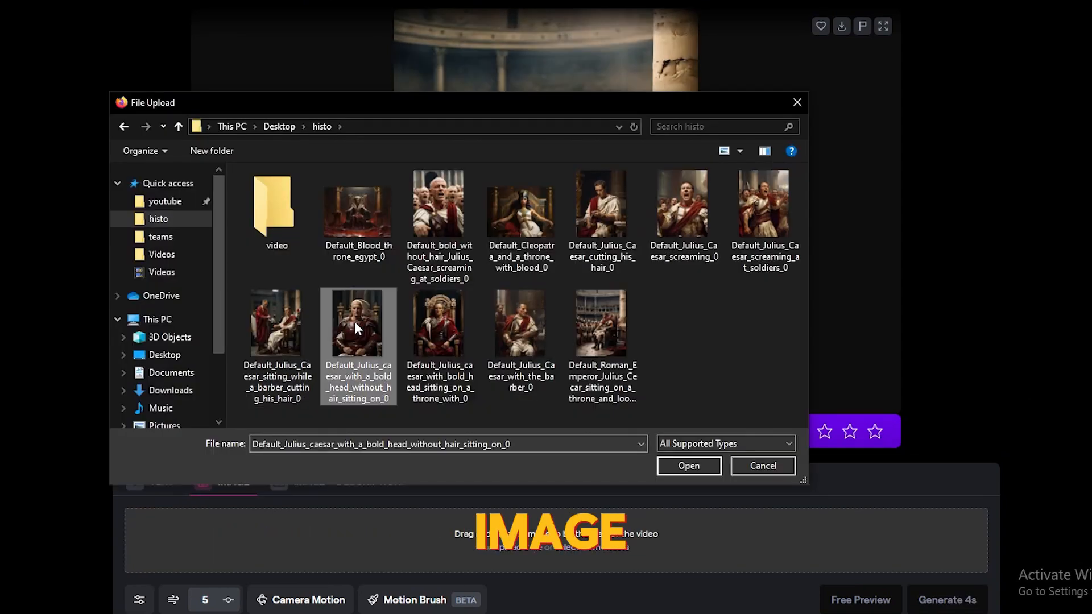
double_click(353, 321)
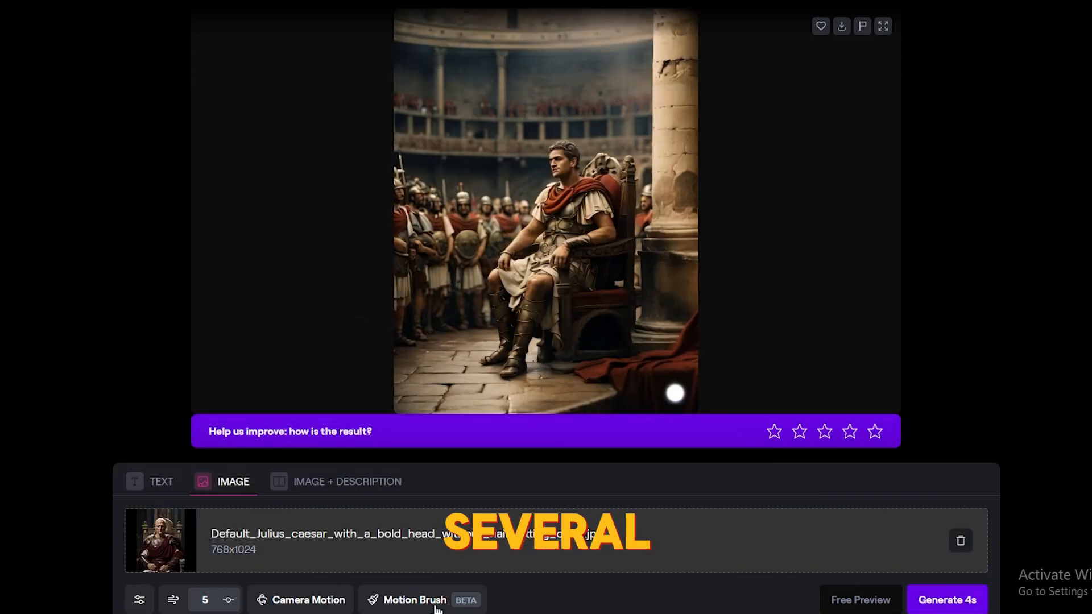
click(415, 600)
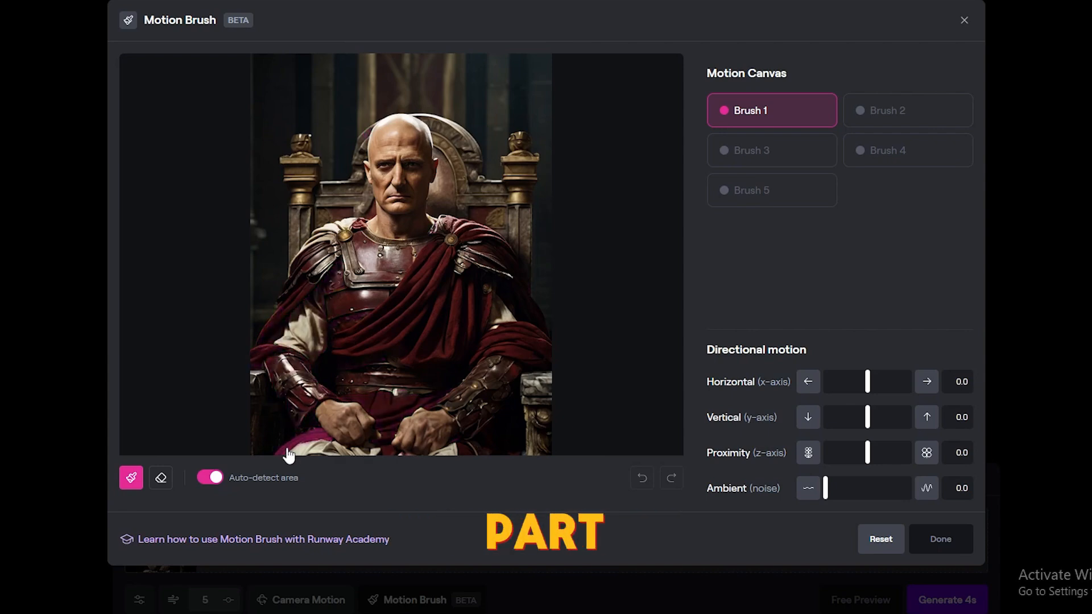
mouse_move(268, 93)
mouse_down()
mouse_move(450, 80)
mouse_move(496, 95)
mouse_move(546, 90)
mouse_up()
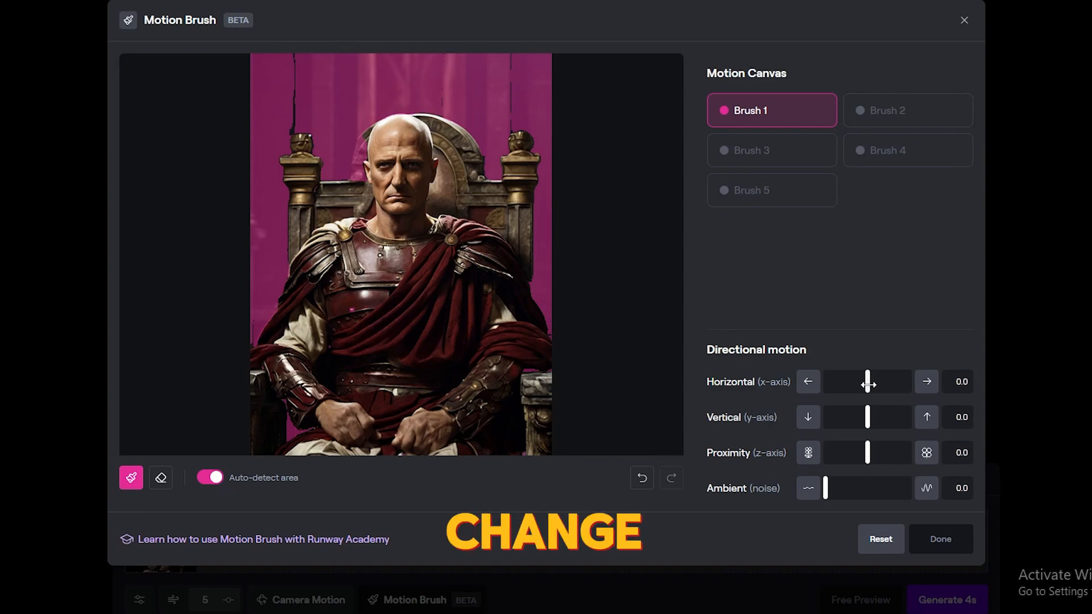
drag(869, 384, 890, 386)
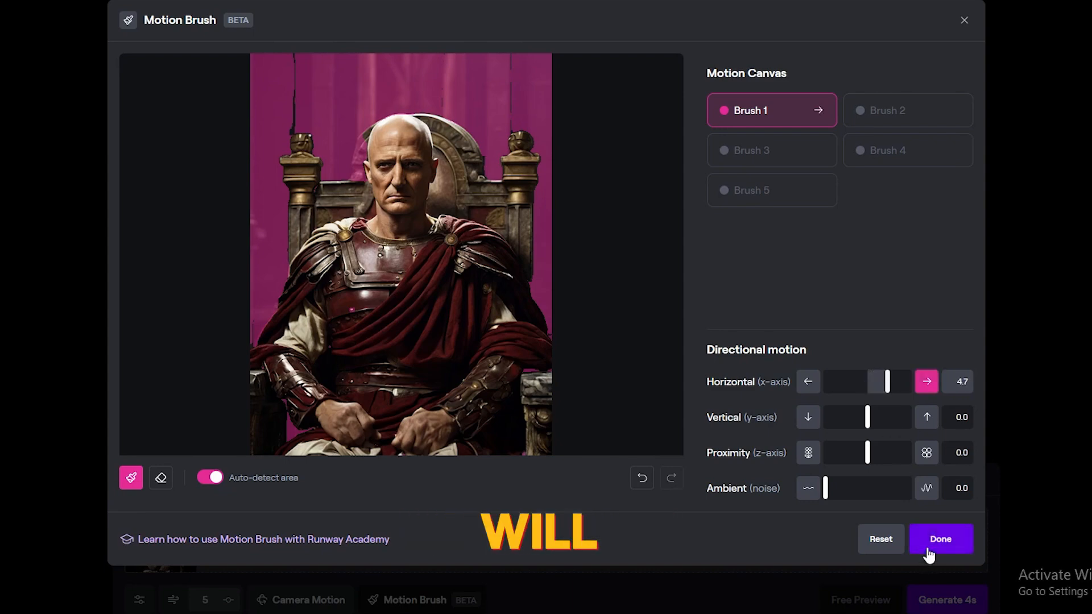
click(940, 540)
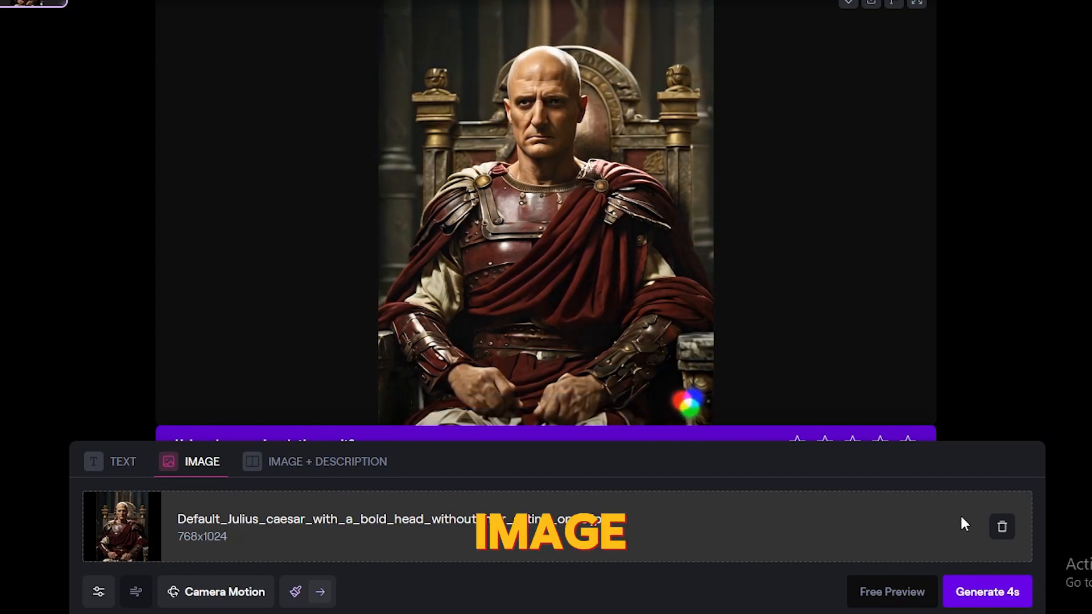
Replace the source image with the Caesar and barber image, and paint the background man with Brush 1, adding rightward horizontal motion
click(1003, 528)
click(701, 545)
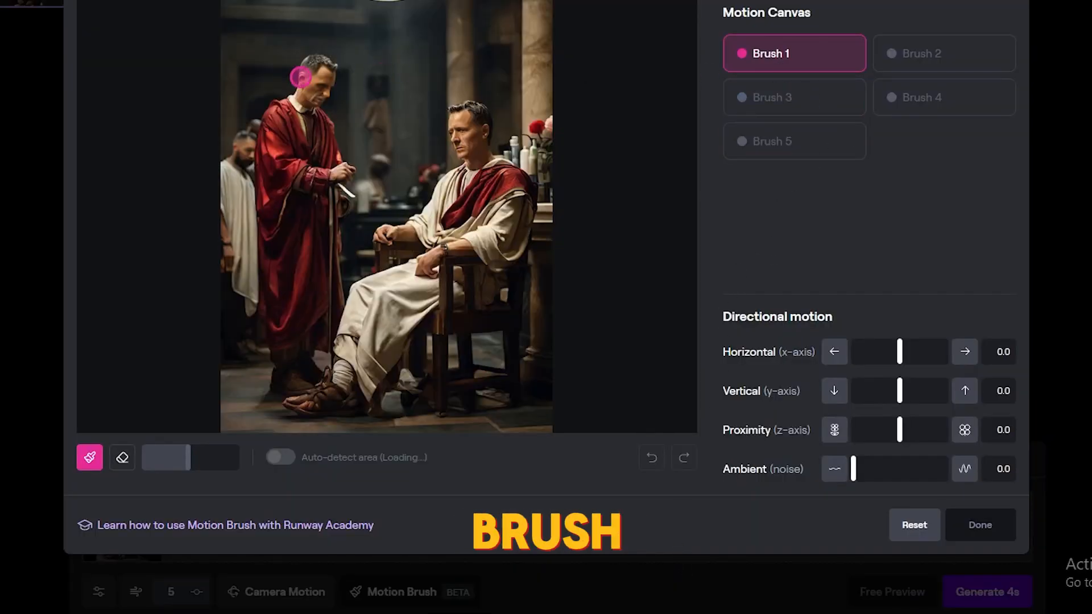
click(181, 462)
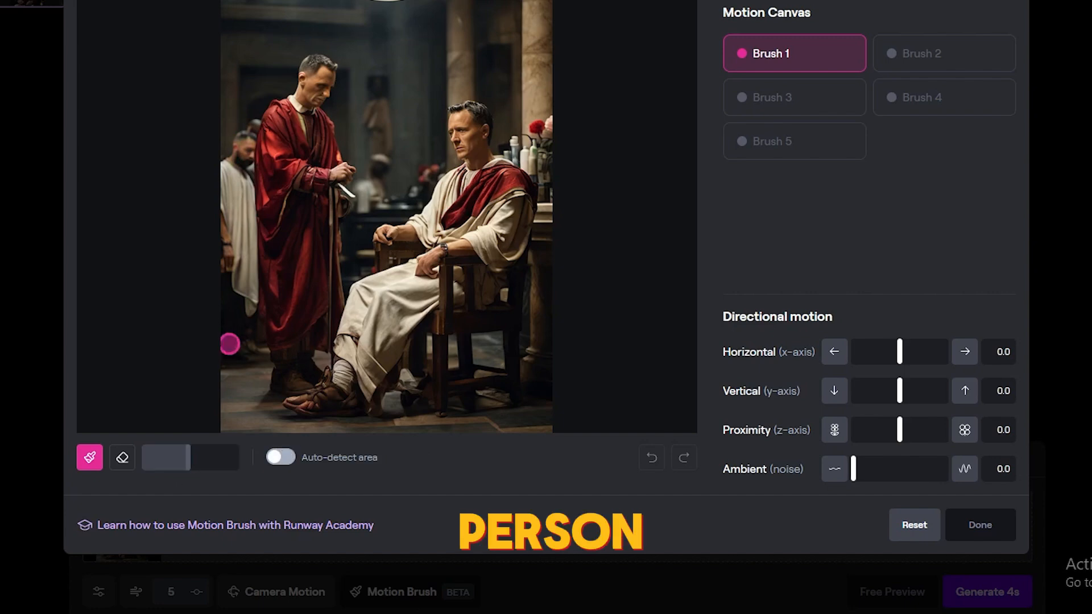
mouse_move(251, 311)
mouse_down()
mouse_move(244, 137)
mouse_move(225, 179)
mouse_move(228, 276)
mouse_move(233, 253)
mouse_up()
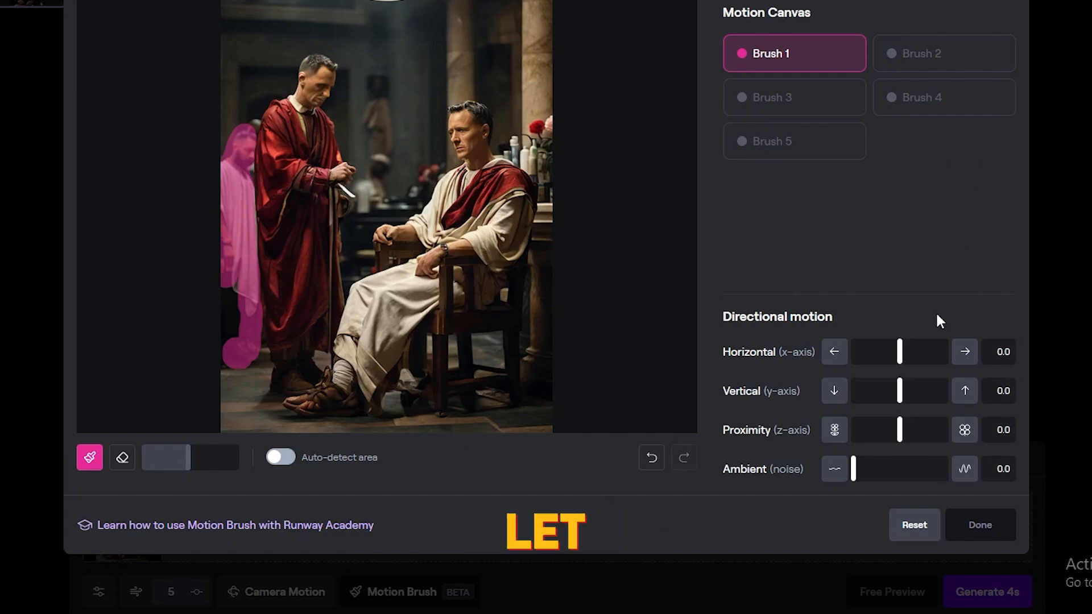
drag(899, 355, 920, 354)
Paint the background area beside the barber's hands with Brush 2 and set its horizontal motion to 5.3
click(914, 65)
click(913, 64)
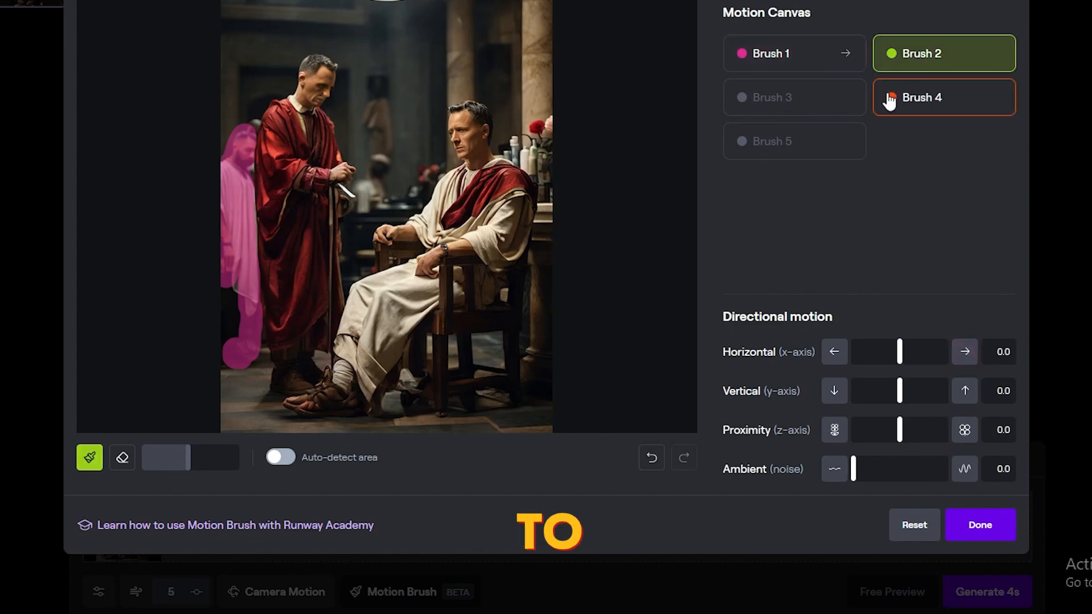
drag(388, 163, 363, 192)
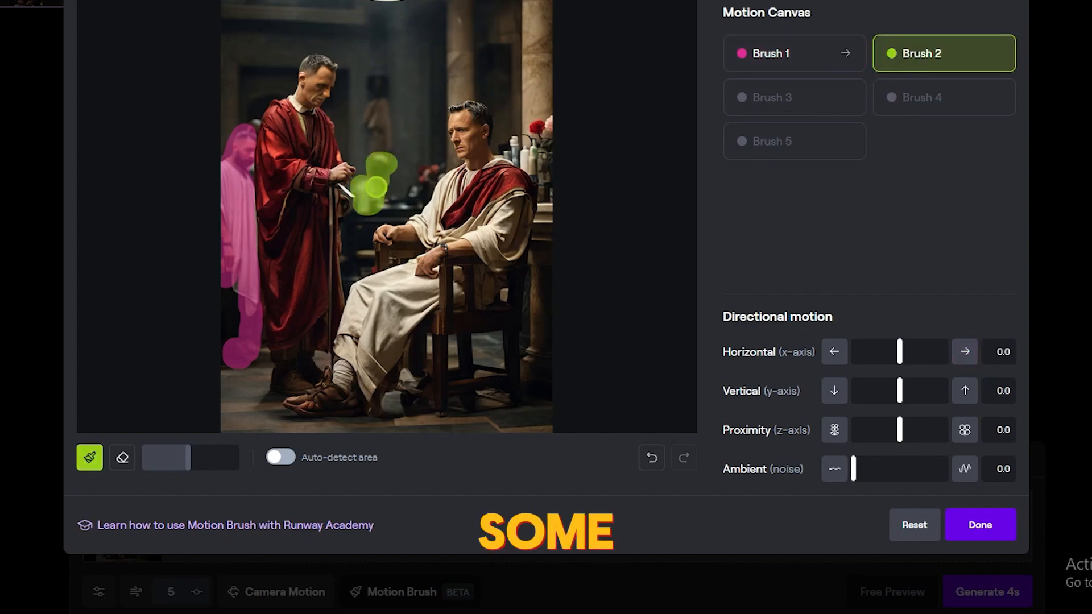
drag(900, 395, 900, 392)
drag(899, 352, 916, 348)
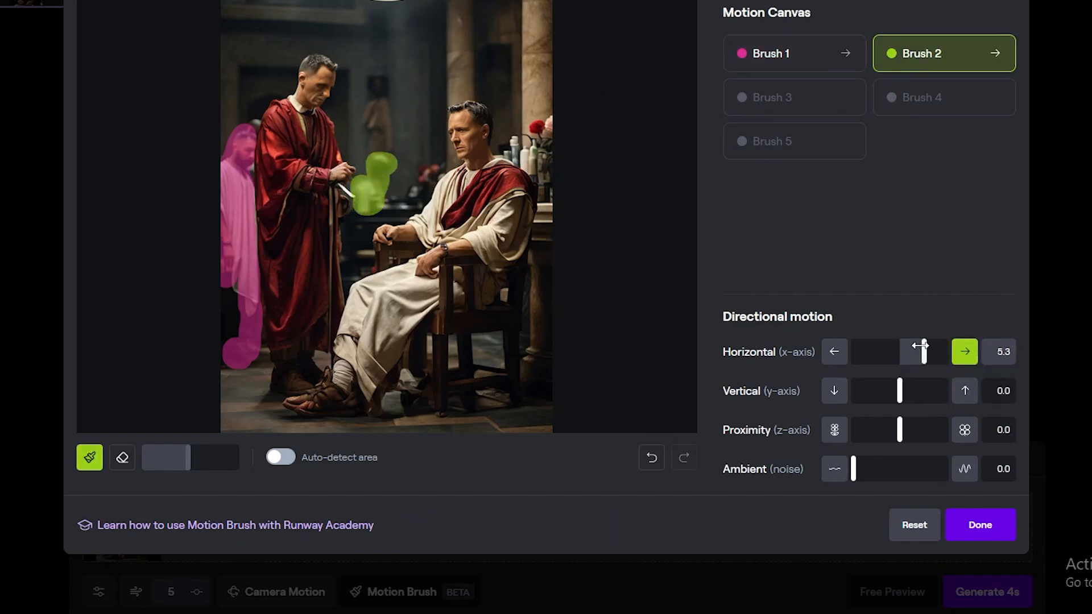
Paint the standing barber with Brush 3, from his head down over his robe, and add slight rightward horizontal motion
click(794, 97)
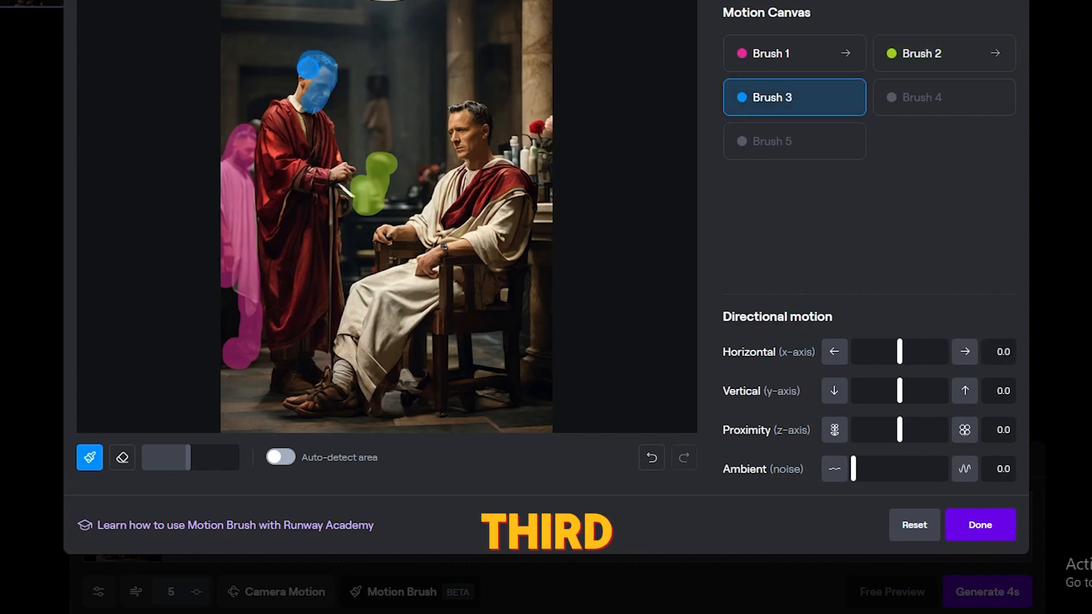
mouse_move(266, 139)
mouse_down()
mouse_move(271, 299)
mouse_move(291, 383)
mouse_move(327, 340)
mouse_move(341, 193)
mouse_up()
mouse_move(322, 125)
mouse_down()
mouse_move(277, 149)
mouse_move(305, 338)
mouse_move(319, 156)
mouse_move(305, 293)
mouse_move(299, 115)
mouse_move(305, 136)
mouse_up()
drag(901, 349, 906, 349)
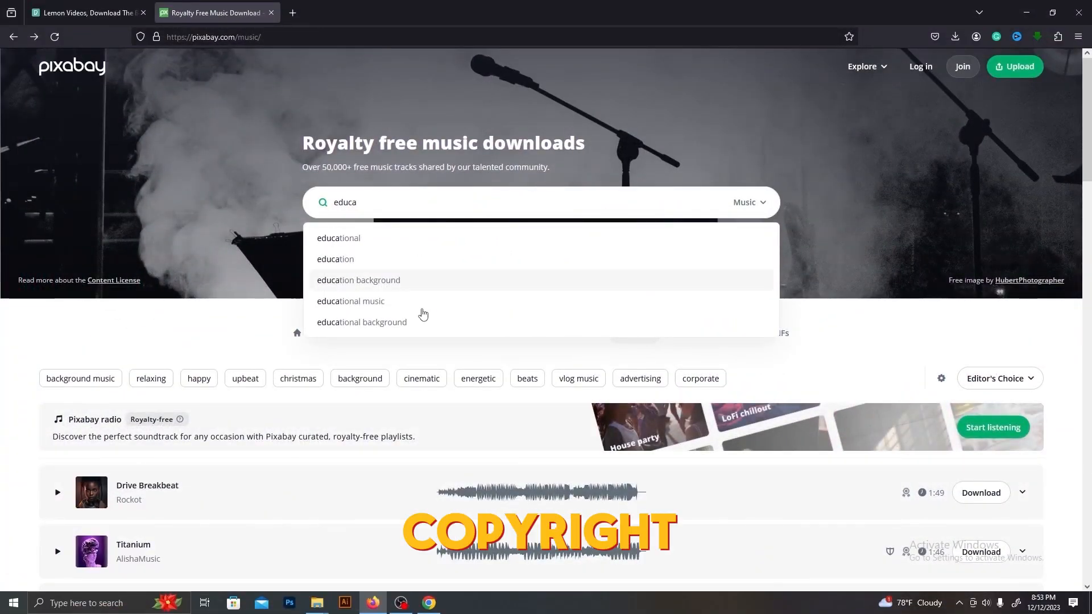
Search Pixabay for "educational music" and preview the track Motivational Day
click(382, 302)
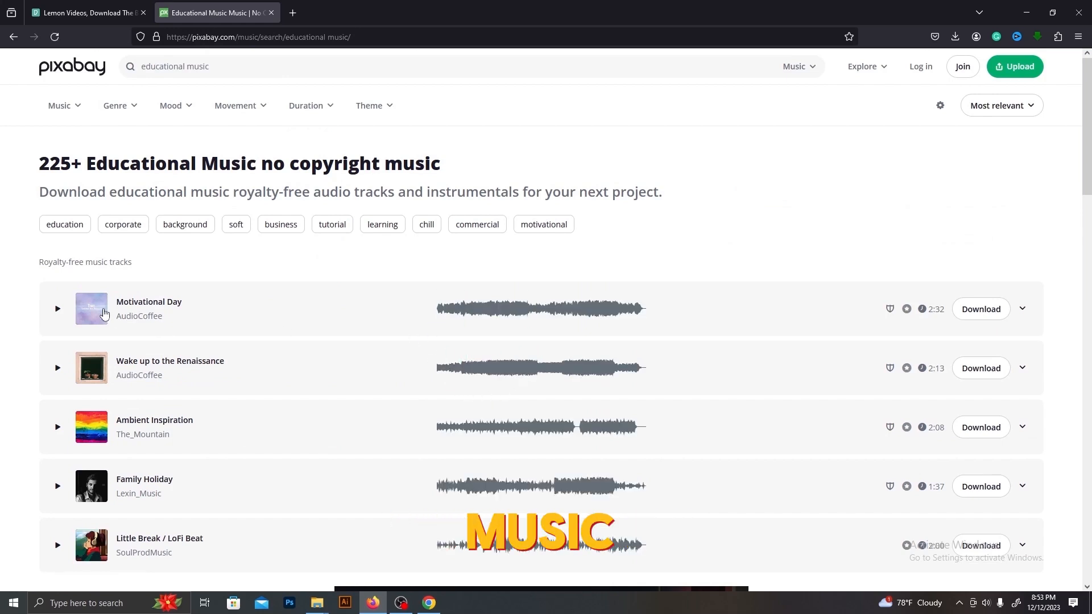
click(58, 310)
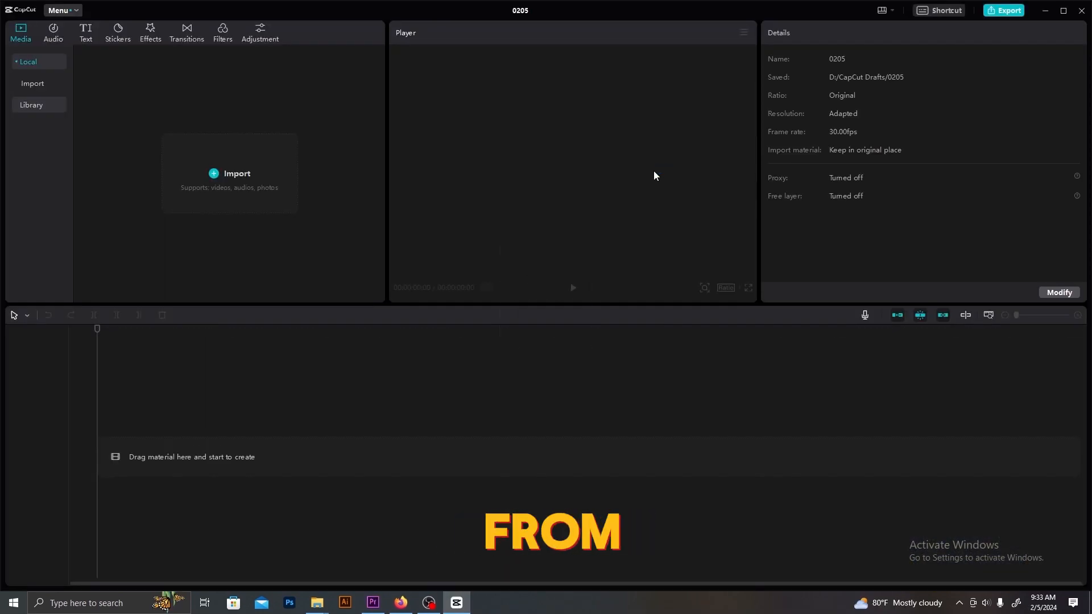
In CapCut, name the project "video1", set its ratio to 9:16 and save the project settings
click(1059, 292)
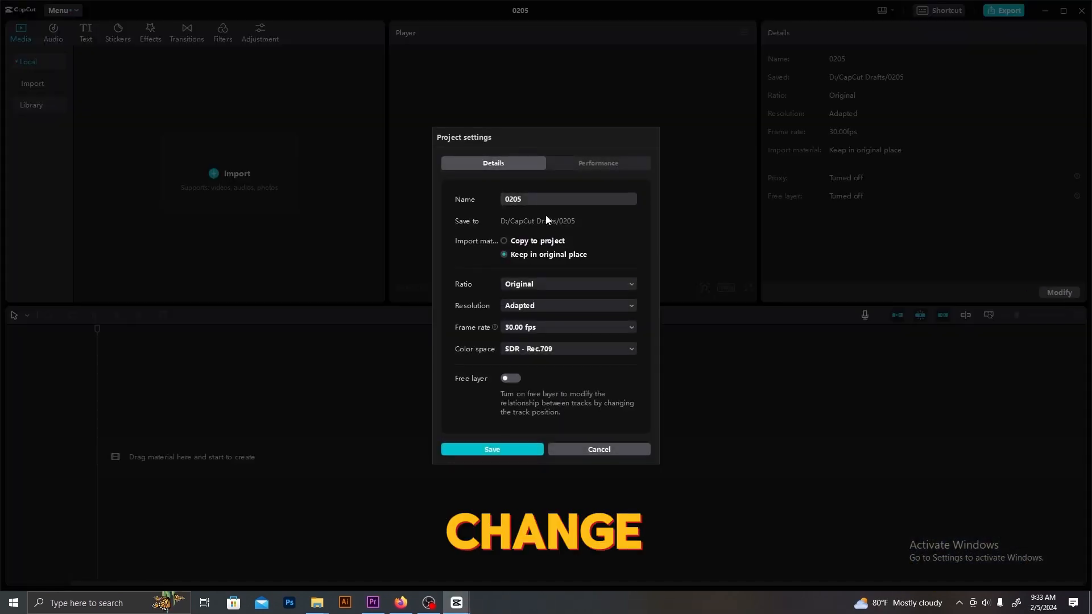
text(video1)
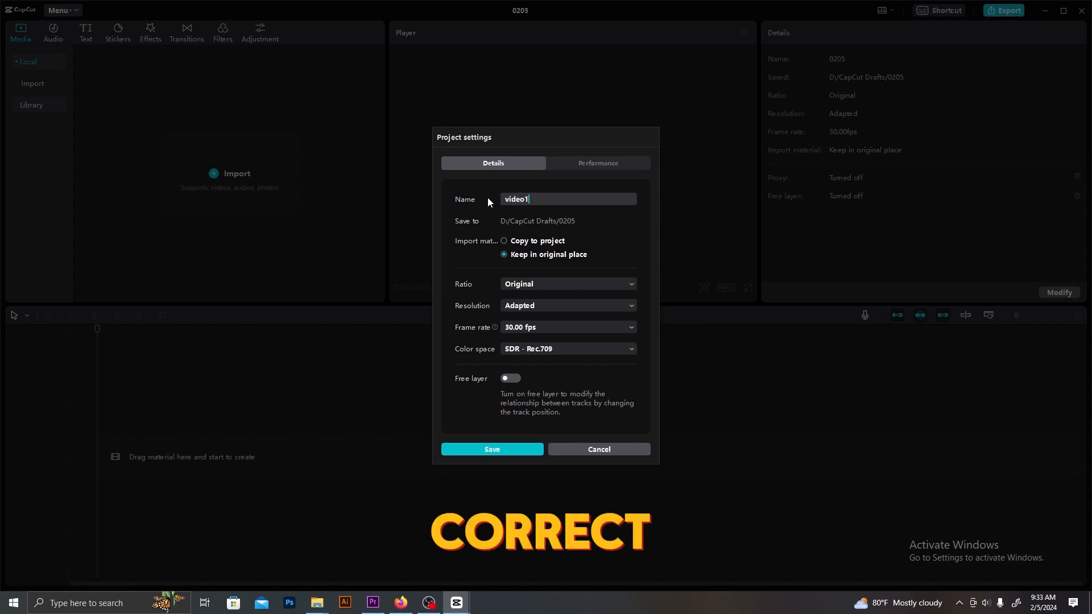
click(524, 286)
click(546, 395)
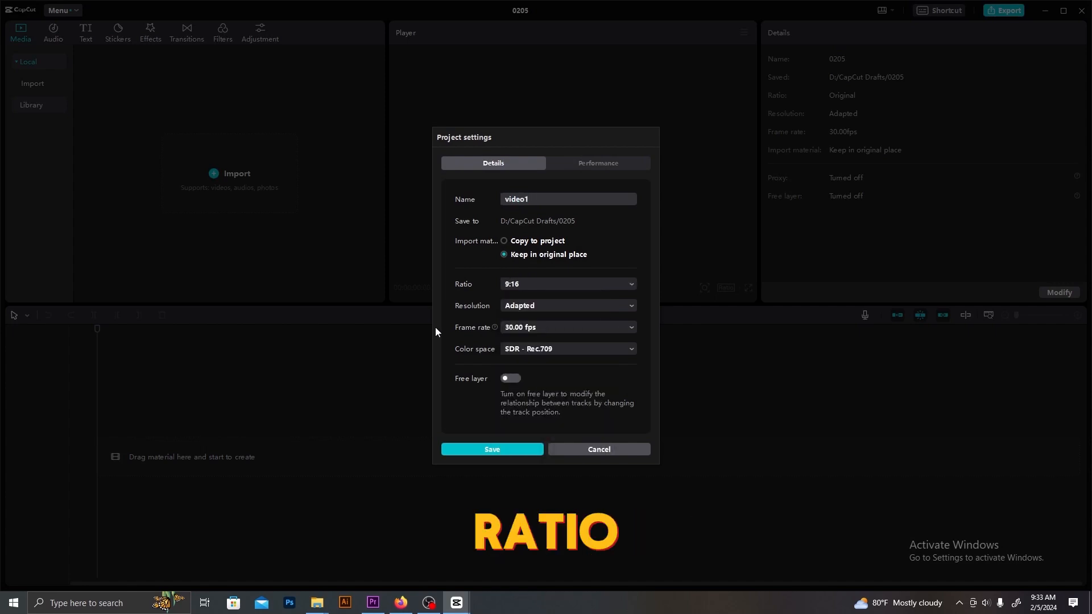
click(507, 447)
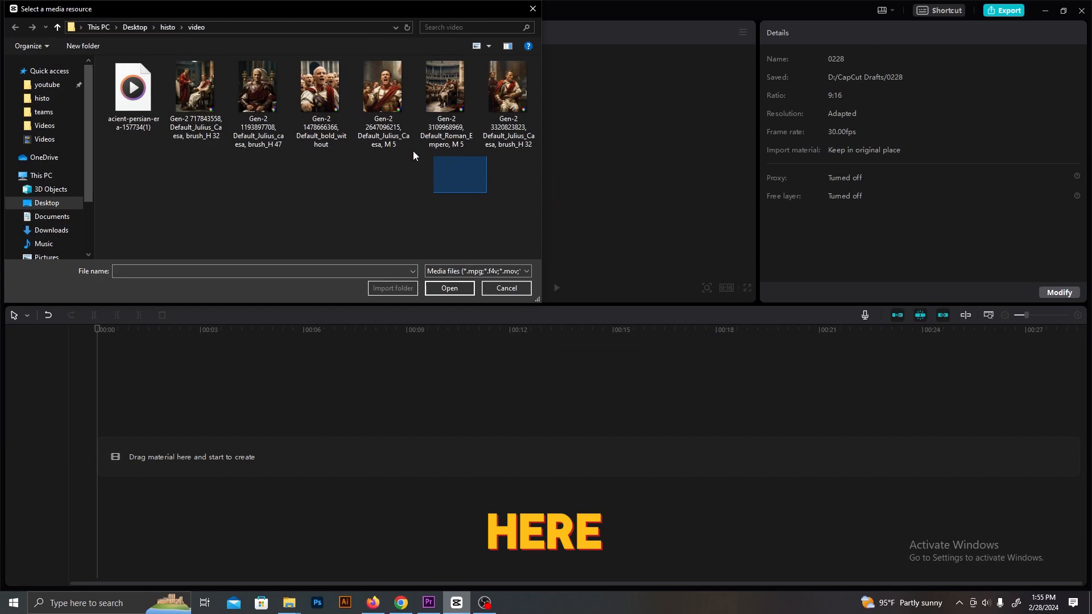
Import all the clips and the music from the video folder, plus the ElevenLabs voice-over from the histo folder
drag(413, 152, 142, 96)
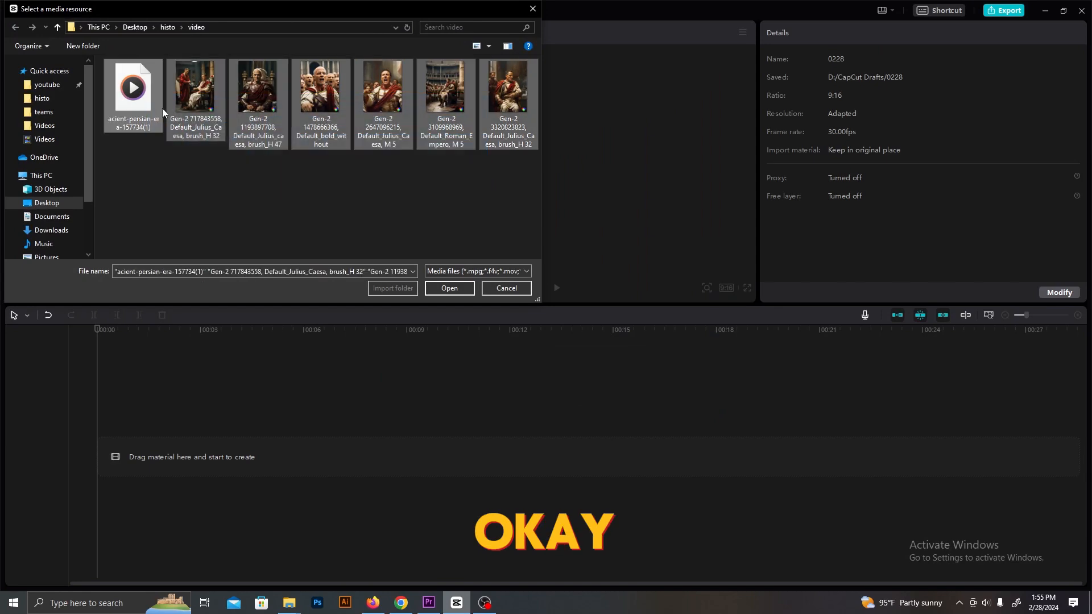
click(447, 287)
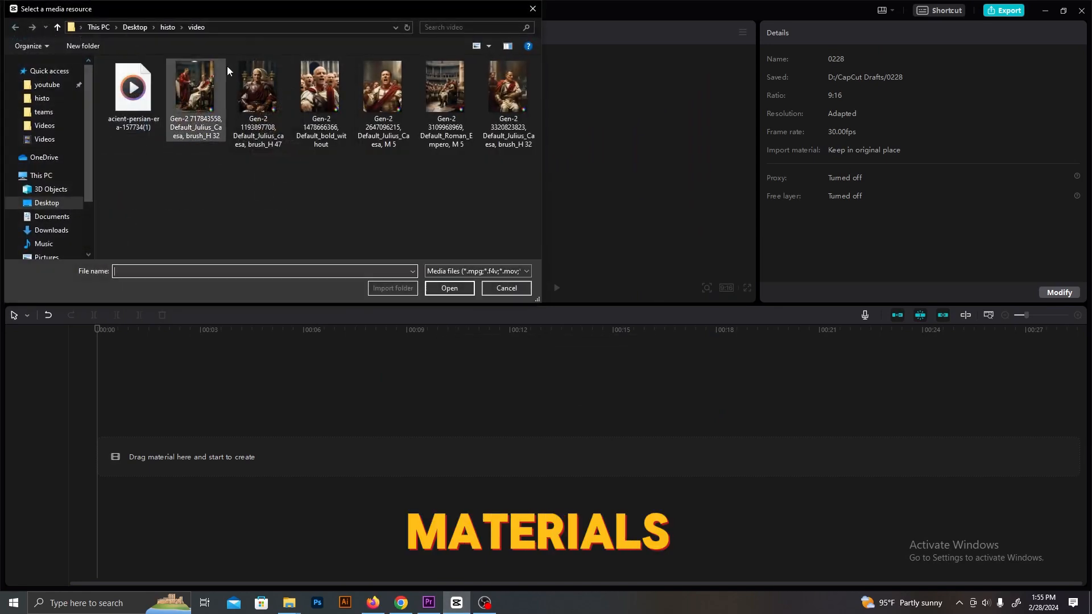
click(167, 26)
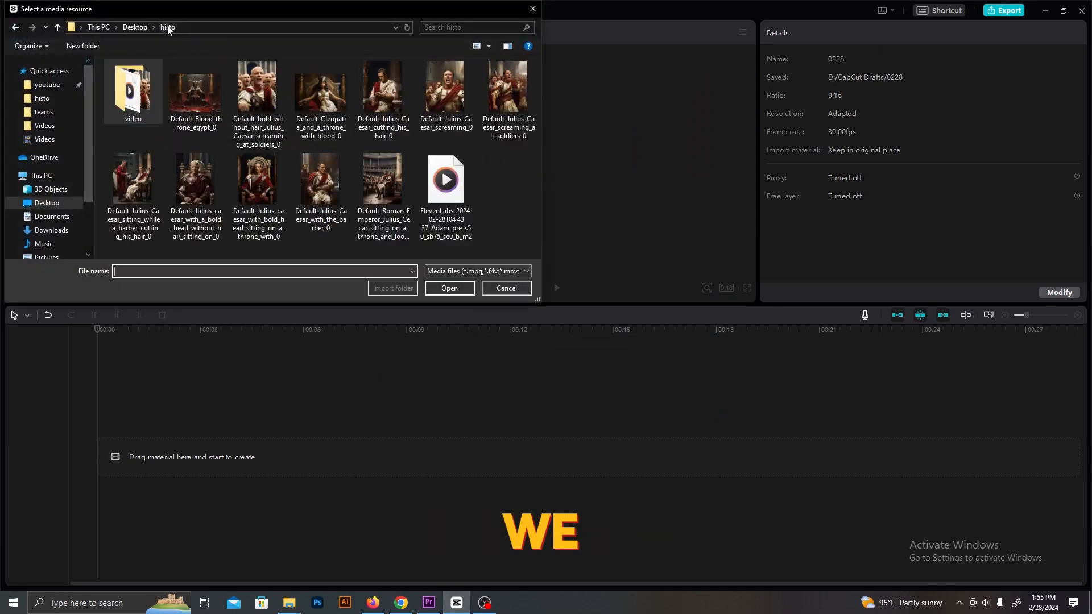
double_click(446, 182)
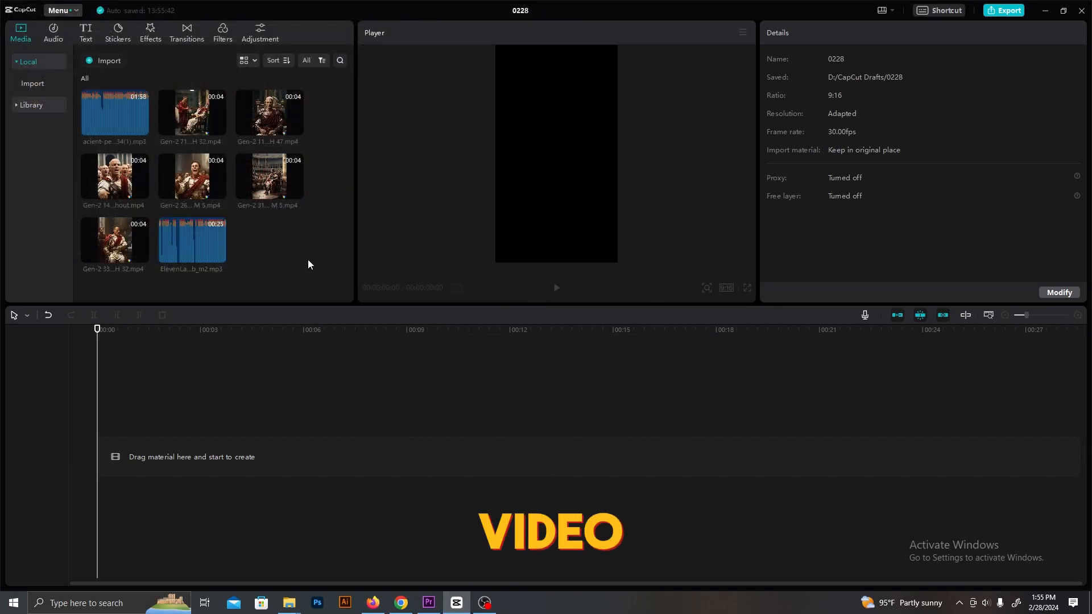
Place the ElevenLabs voice-over at the start of the timeline and play its opening
drag(209, 262, 115, 488)
drag(179, 497, 164, 497)
key(space)
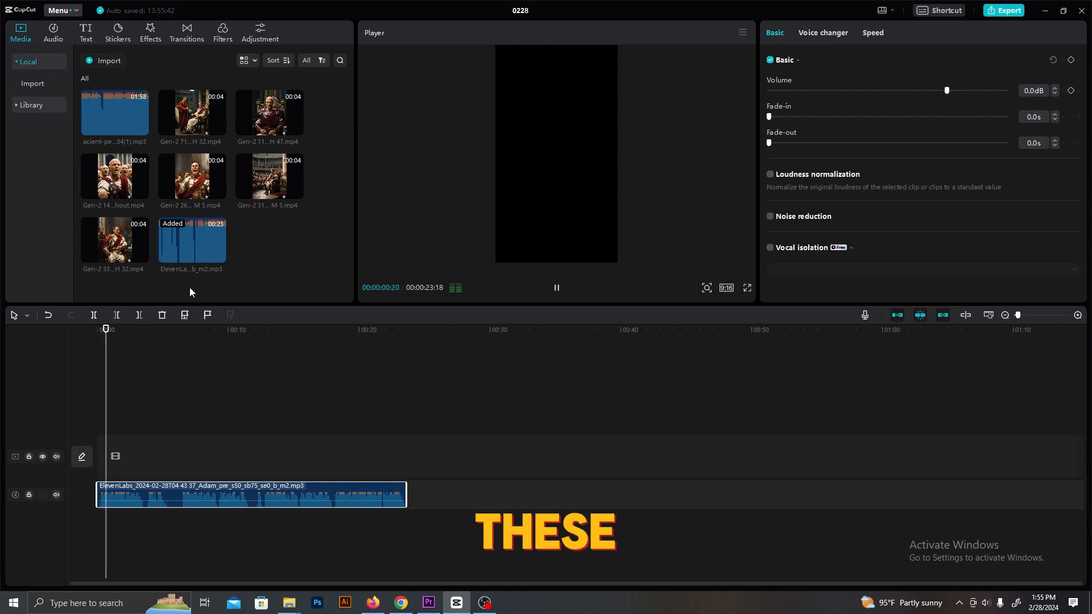
key(space)
Add the arena throne clip above the start of the voice-over and scale it to 142% to fill the frame
drag(268, 193, 122, 455)
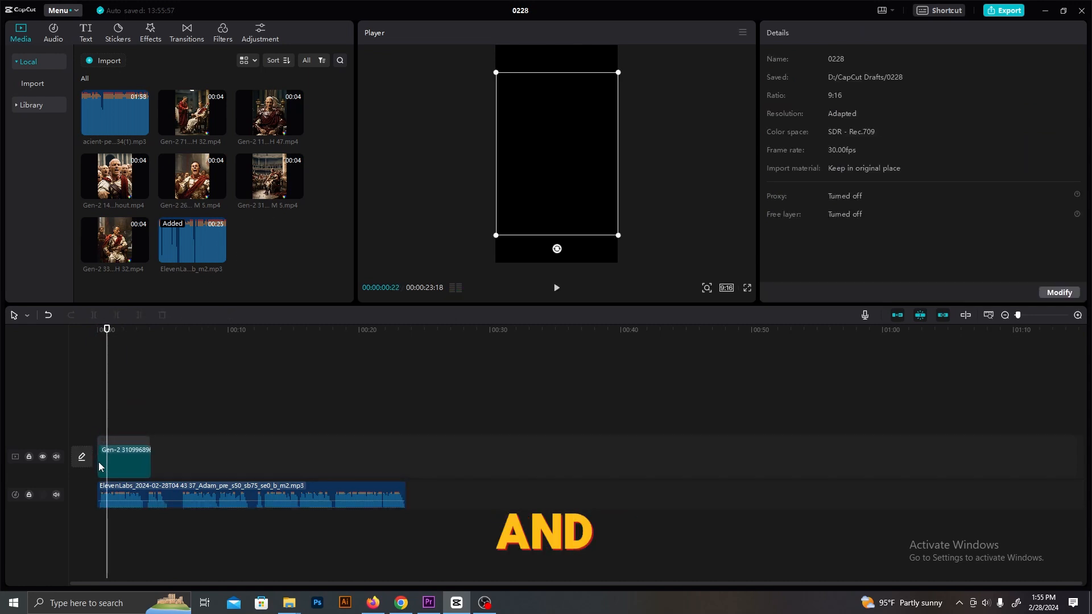
drag(622, 235, 654, 282)
key(space)
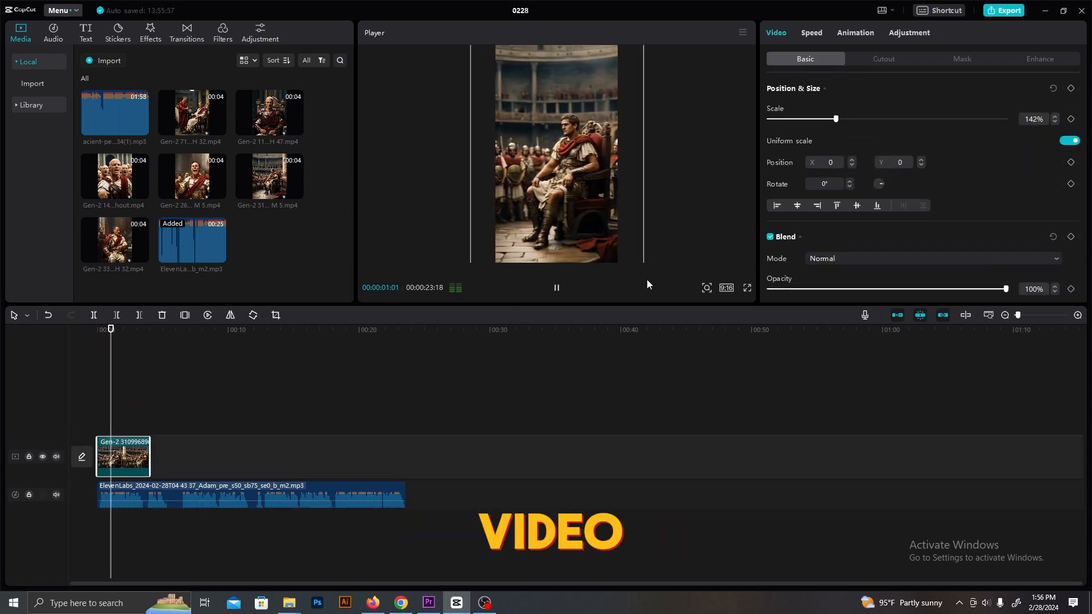
Add the clip of bald Caesar on his throne after the arena clip and enlarge it to fill the frame
drag(269, 113, 159, 459)
key(space)
drag(618, 236, 646, 282)
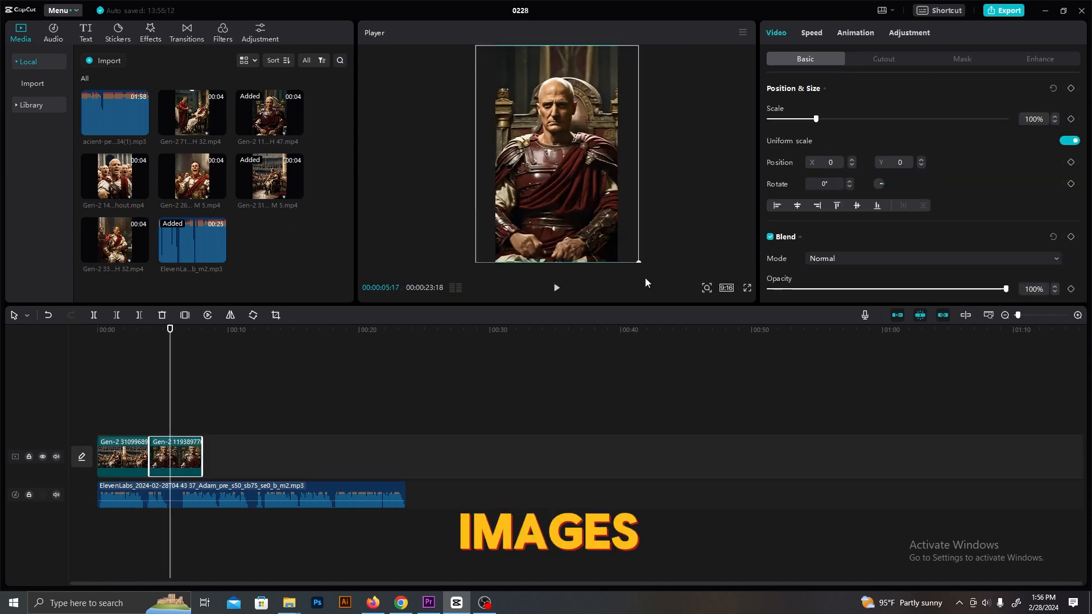
key(space)
key(space)
Add the clip of bald Caesar shouting among soldiers as the third clip and scale it to 134%
drag(139, 189, 228, 458)
key(space)
drag(617, 236, 646, 282)
key(space)
key(space)
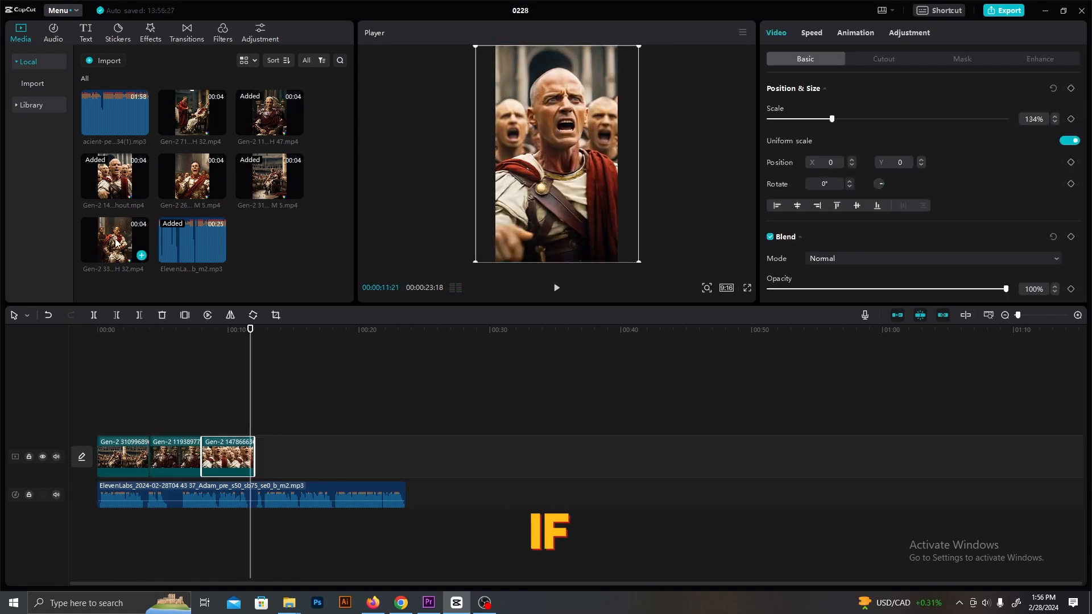
Add the clip of the red-robed barber with seated Caesar as the fourth clip and enlarge it to fill the frame
drag(192, 112, 282, 458)
key(space)
drag(618, 237, 644, 282)
key(space)
key(space)
Add the remaining seated Caesar clip as the fifth clip and scale it to 134%
drag(116, 243, 324, 457)
drag(619, 238, 641, 284)
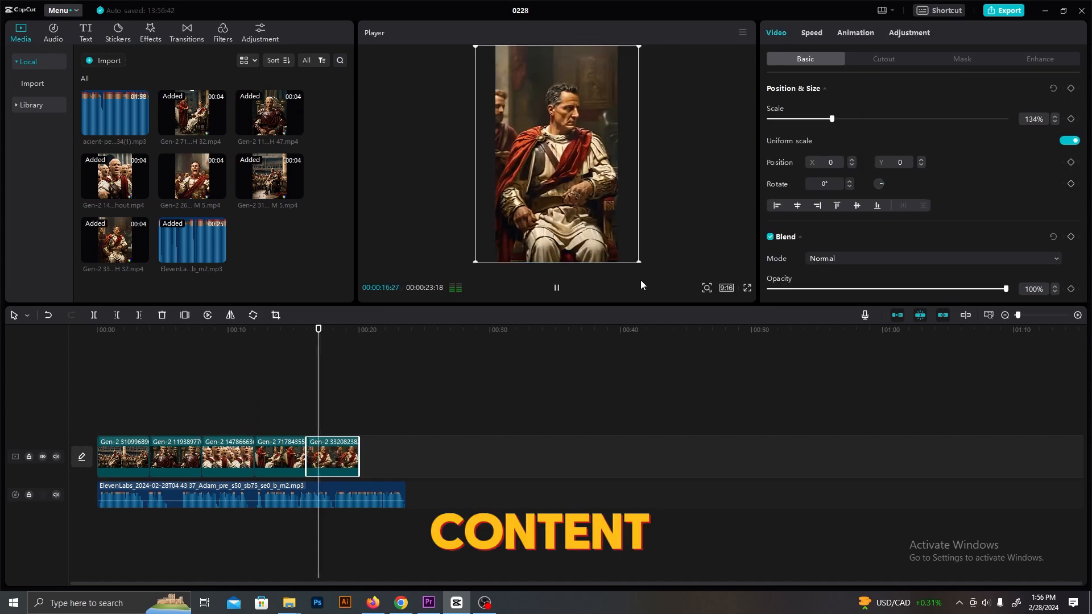
key(space)
Add the screaming Caesar clip last, scale it to 137% and trim its end to match the voice-over
drag(192, 176, 366, 461)
click(366, 460)
drag(618, 235, 650, 282)
key(space)
key(space)
drag(410, 455, 405, 455)
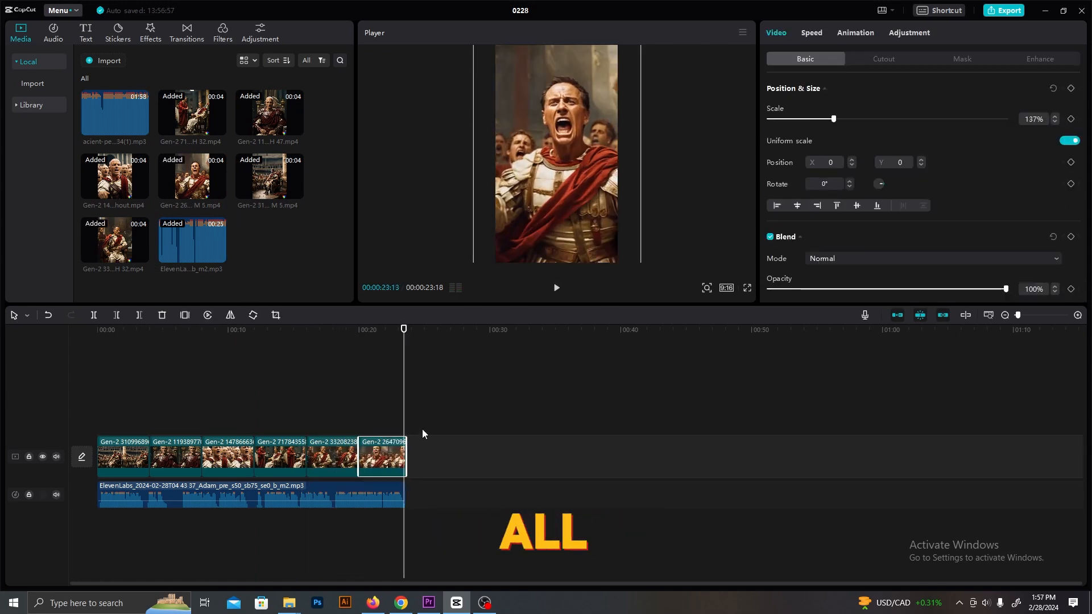
Apply the Pendulum 1 combo animation to the timeline's video clips, starting with the opening arena clip
click(117, 360)
click(127, 463)
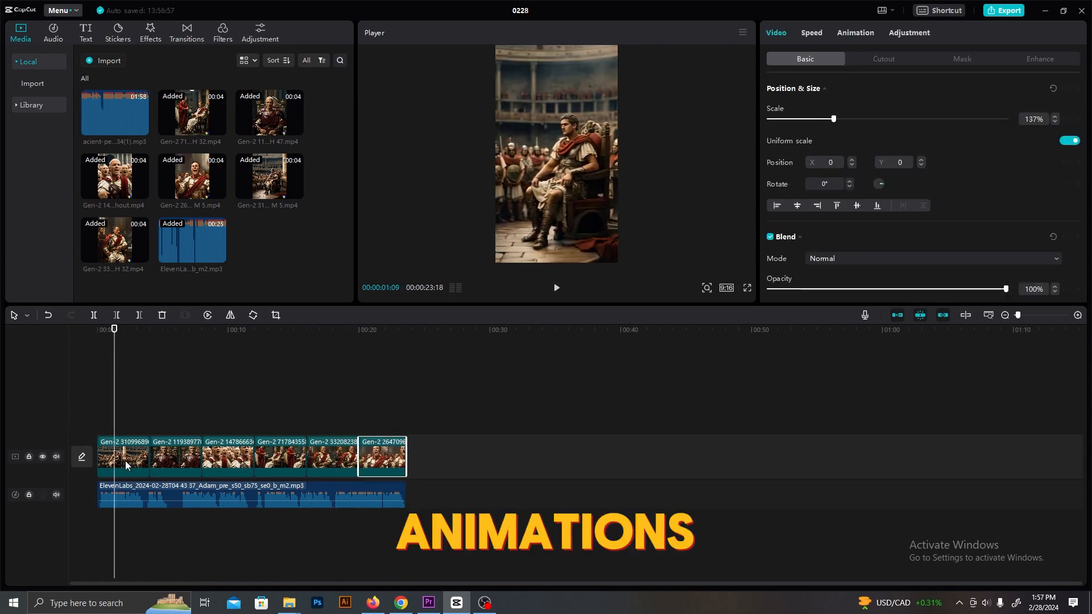
click(854, 34)
click(1026, 58)
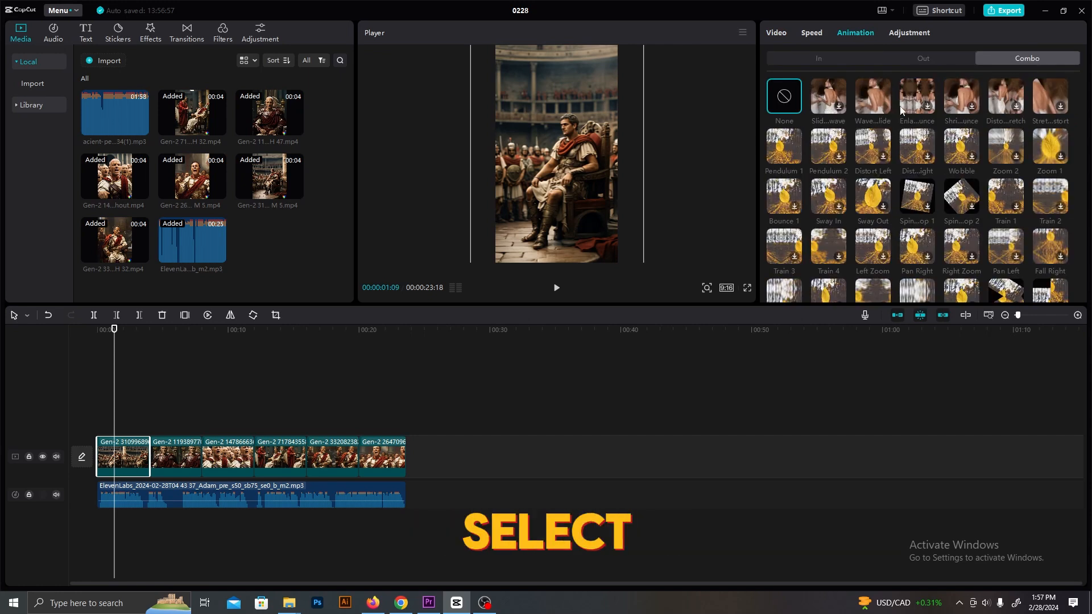
click(789, 150)
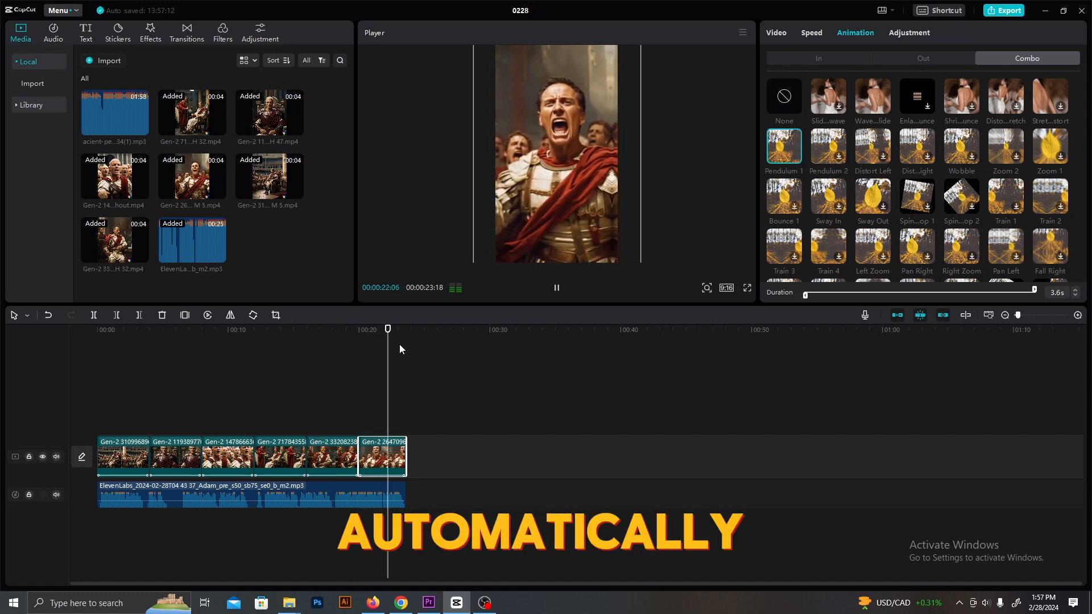
Return the playhead to the start and generate English auto captions from the voice-over
click(186, 384)
drag(187, 384, 91, 382)
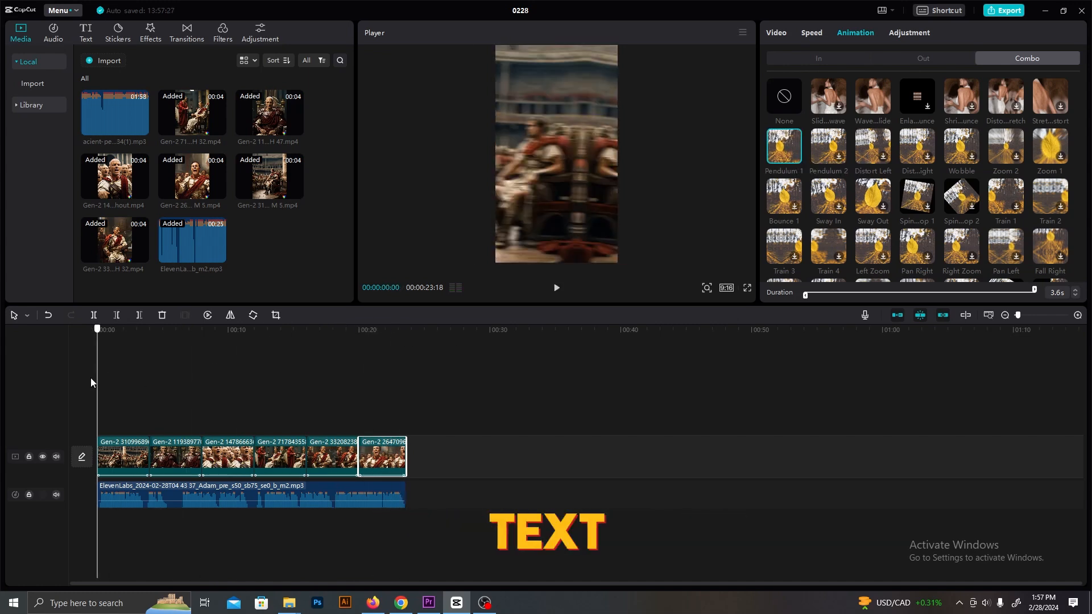
click(91, 33)
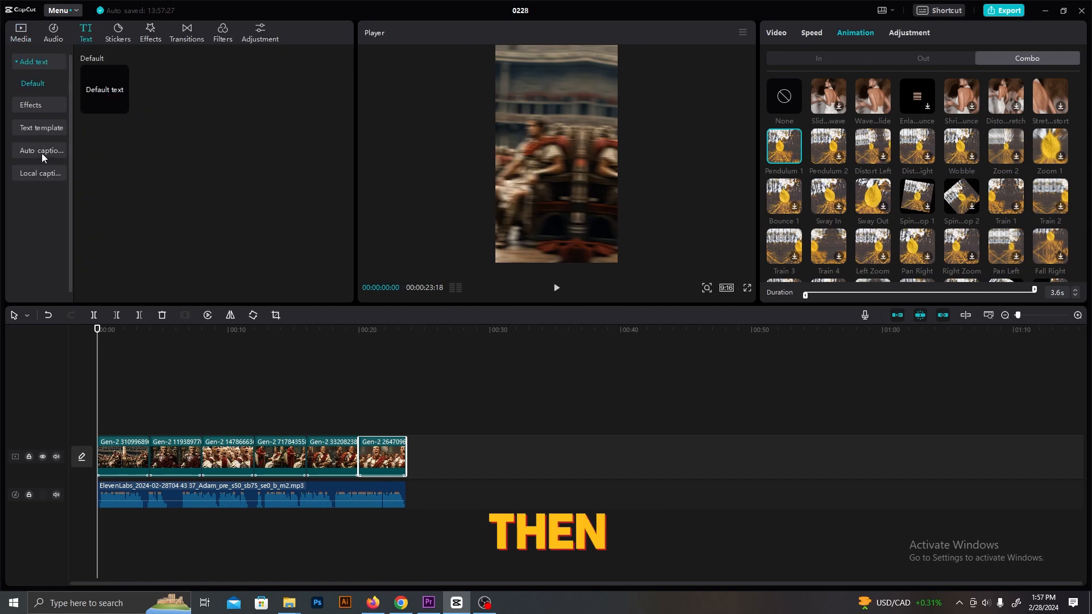
click(41, 152)
click(204, 234)
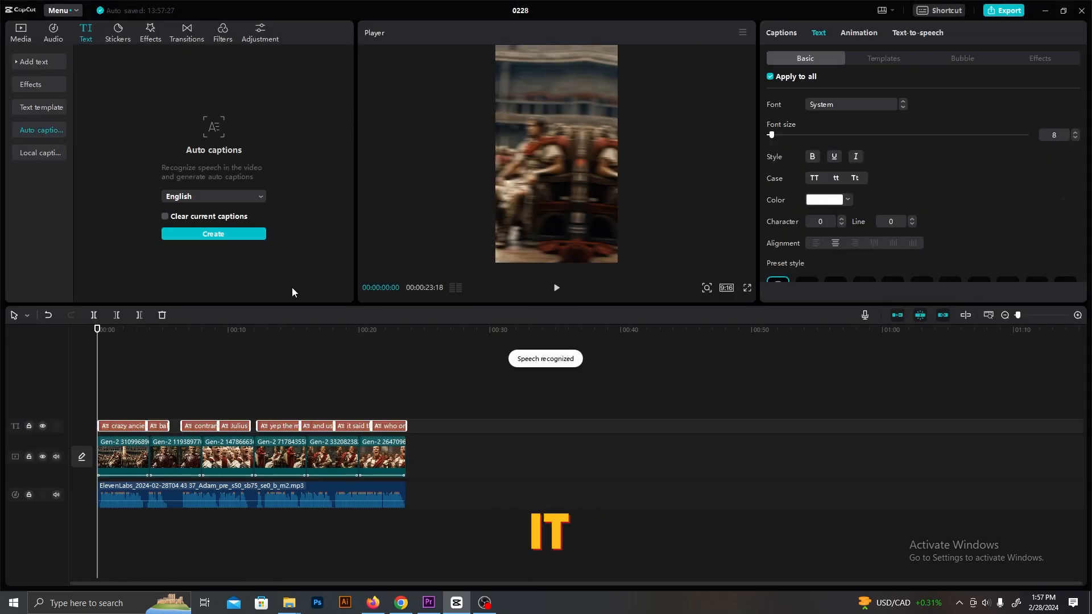
Format all captions in uppercase with font size 20 and the ZY Elegant font
click(111, 333)
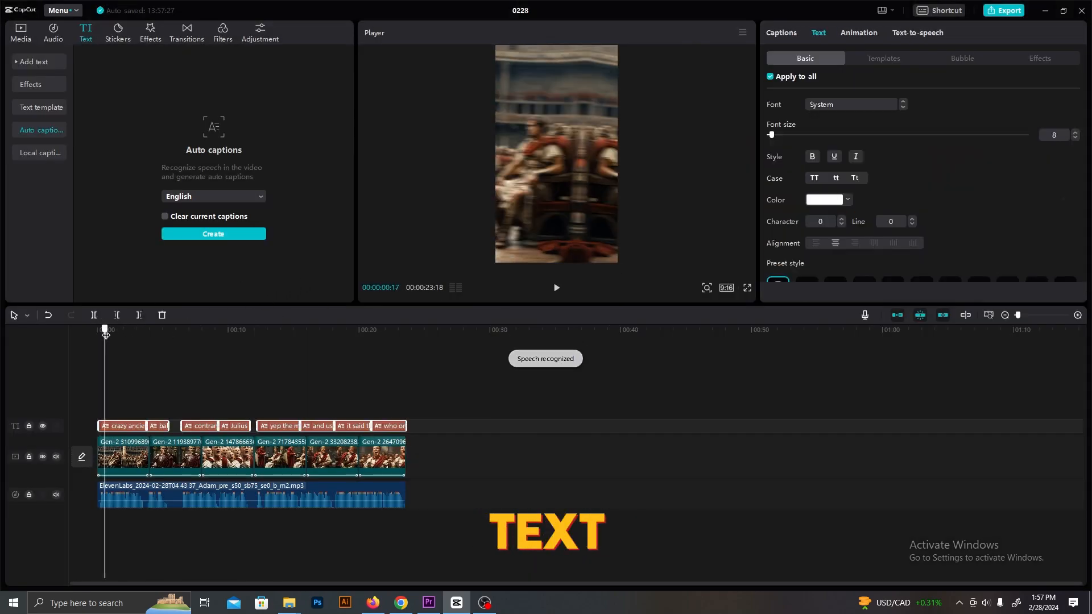
click(814, 178)
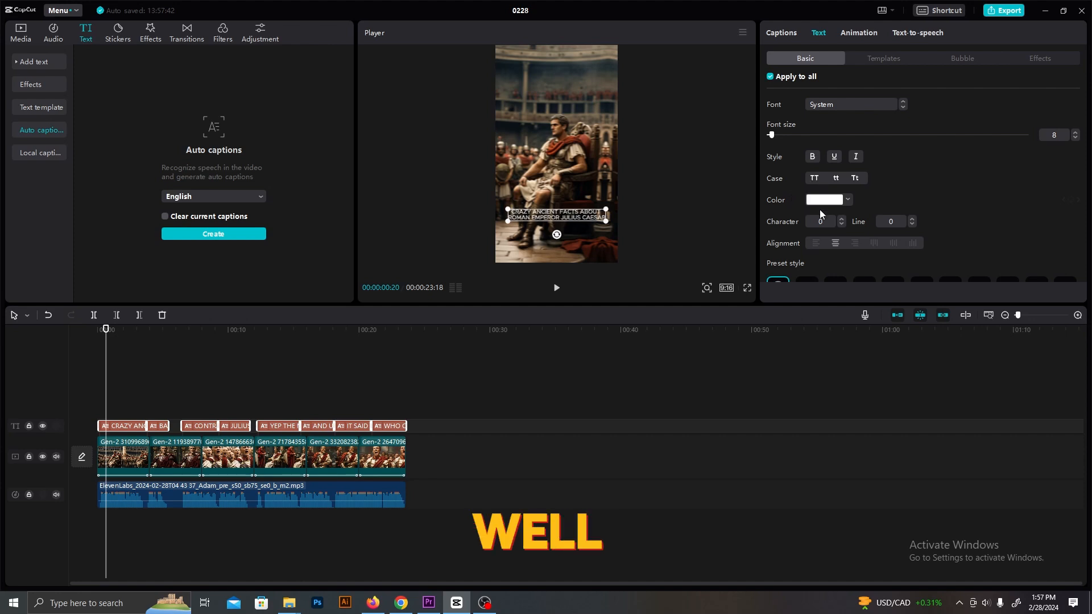
click(783, 135)
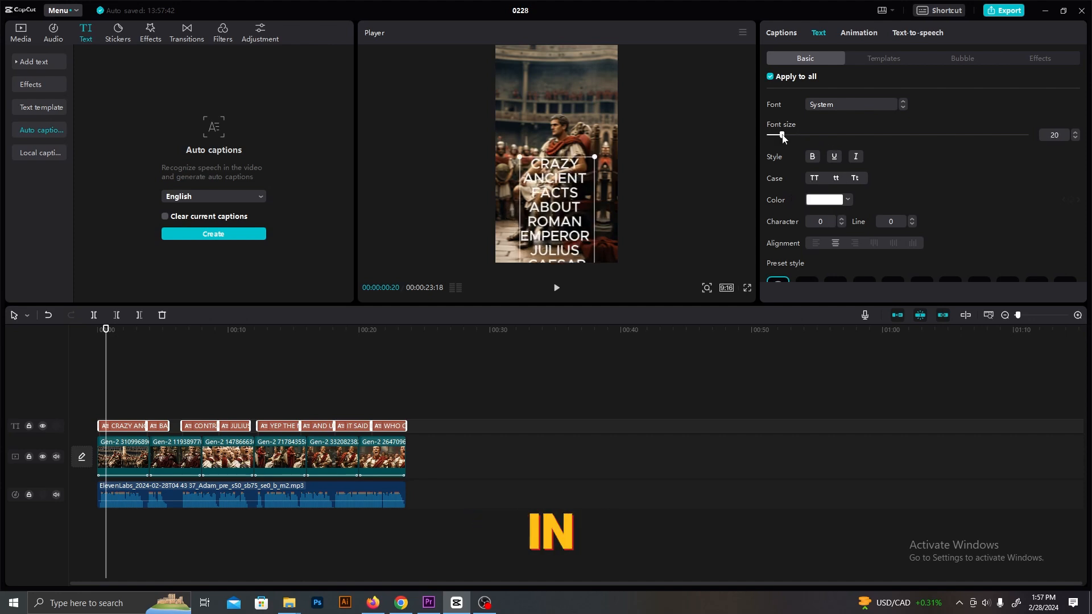
click(844, 106)
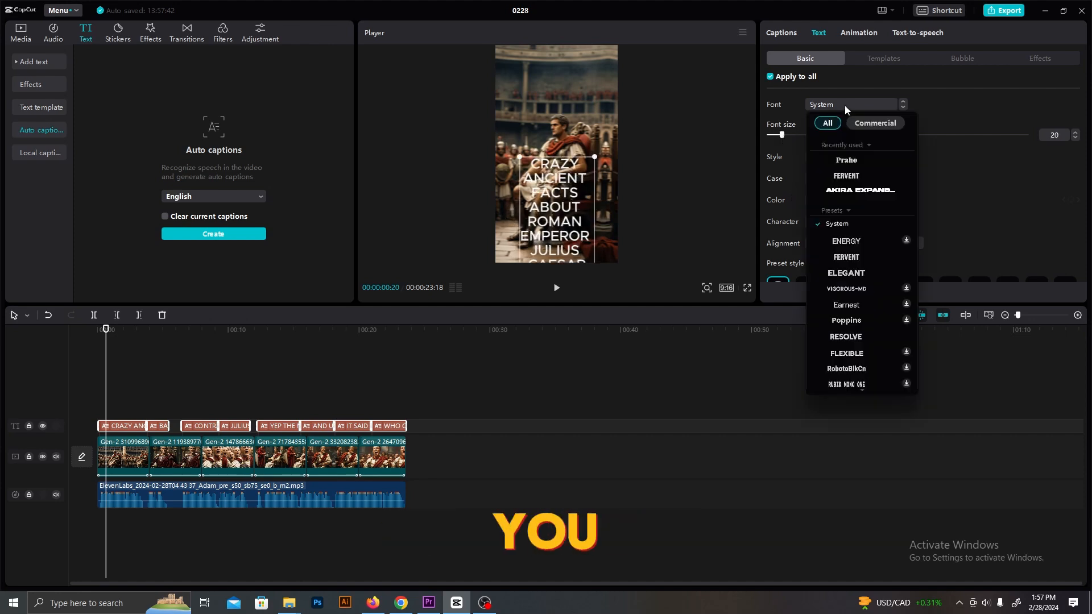
click(846, 274)
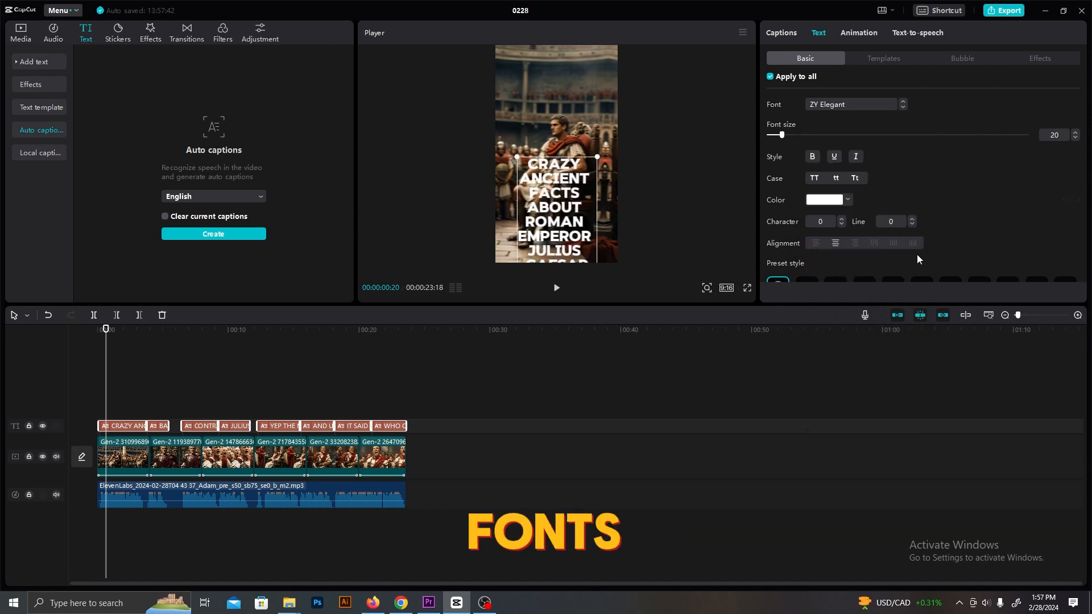
Apply the preset style with white text and a black outline to all captions
scroll(979, 196, down, 4)
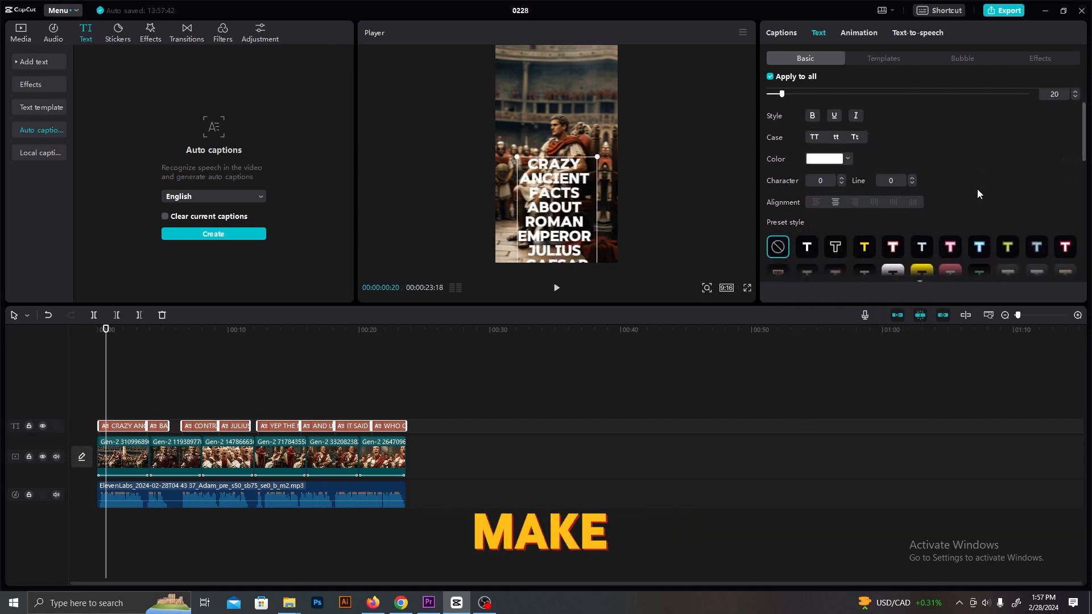
click(926, 241)
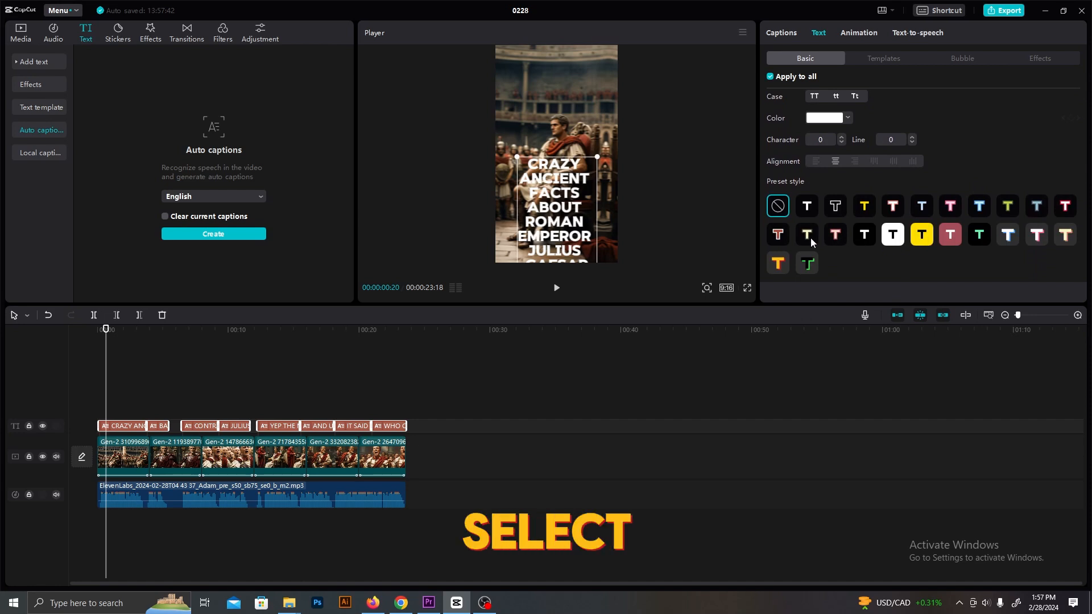
click(834, 208)
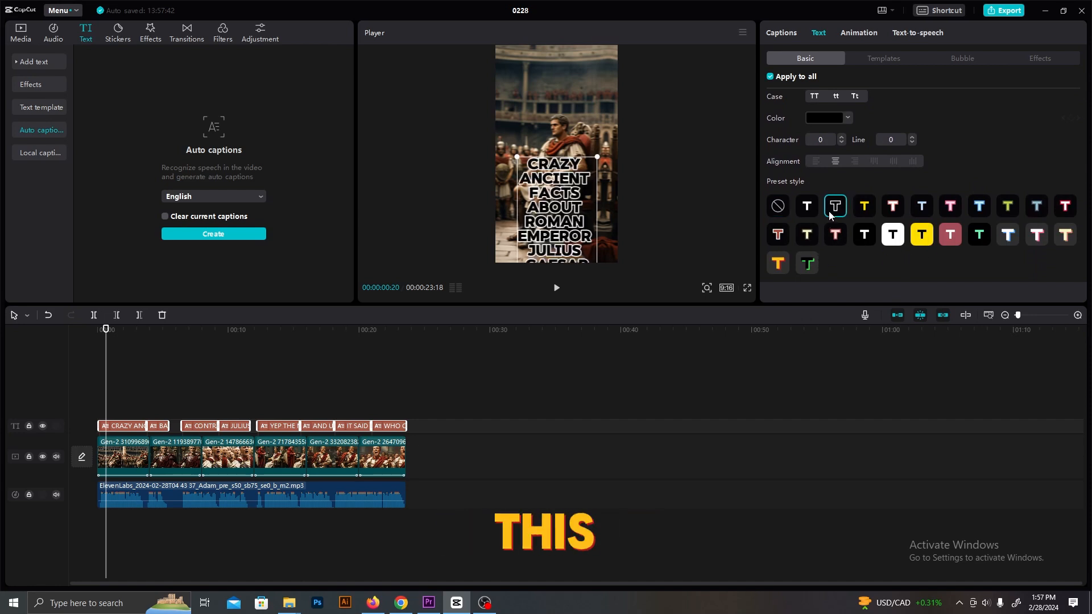
click(815, 206)
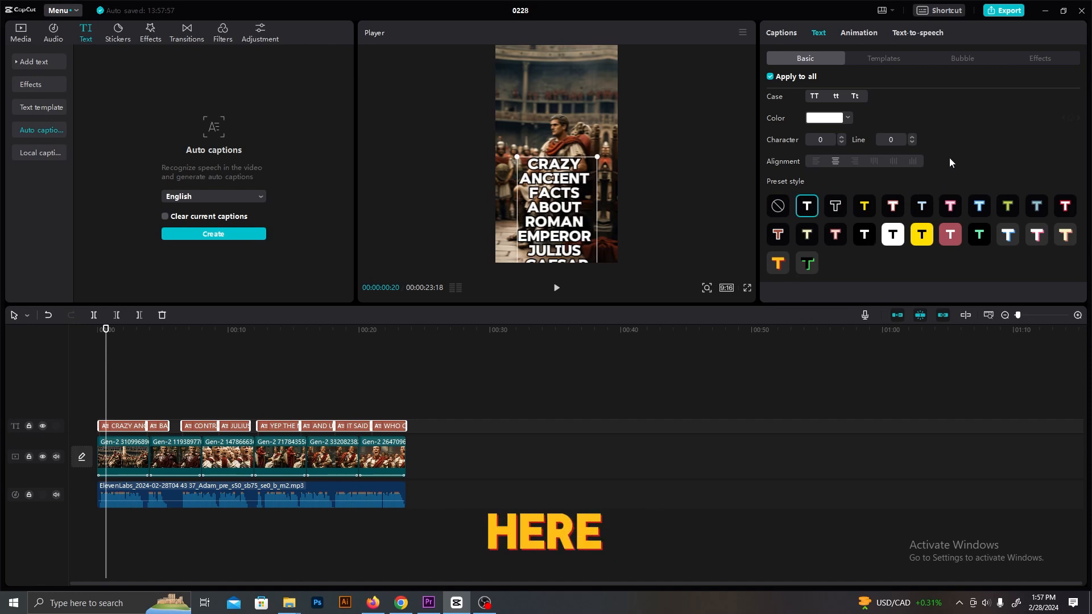
Apply the Bounce Out caption animation to all captions
click(854, 36)
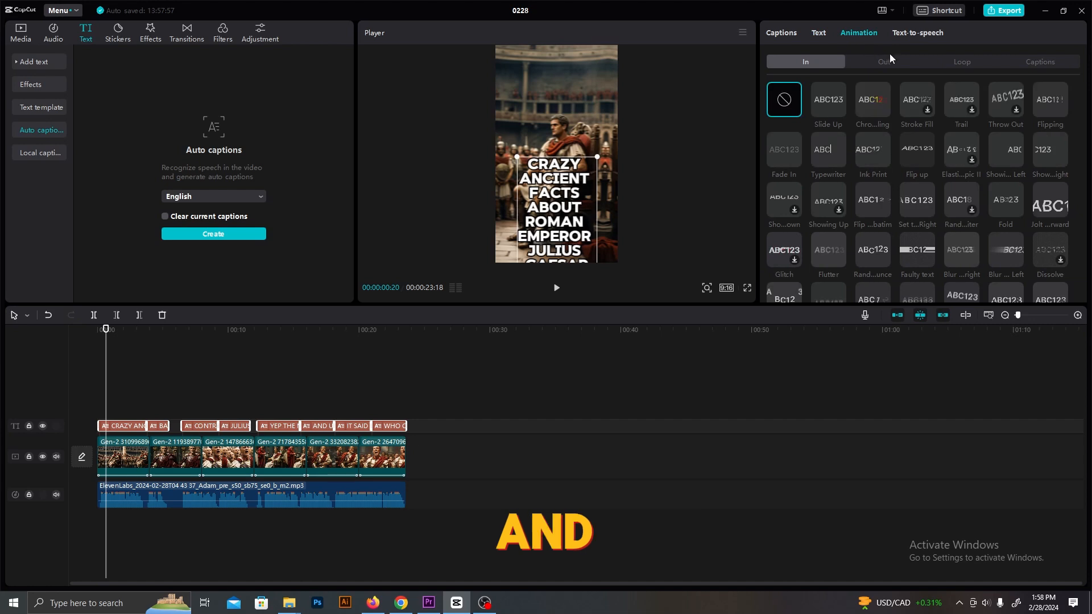
click(1030, 61)
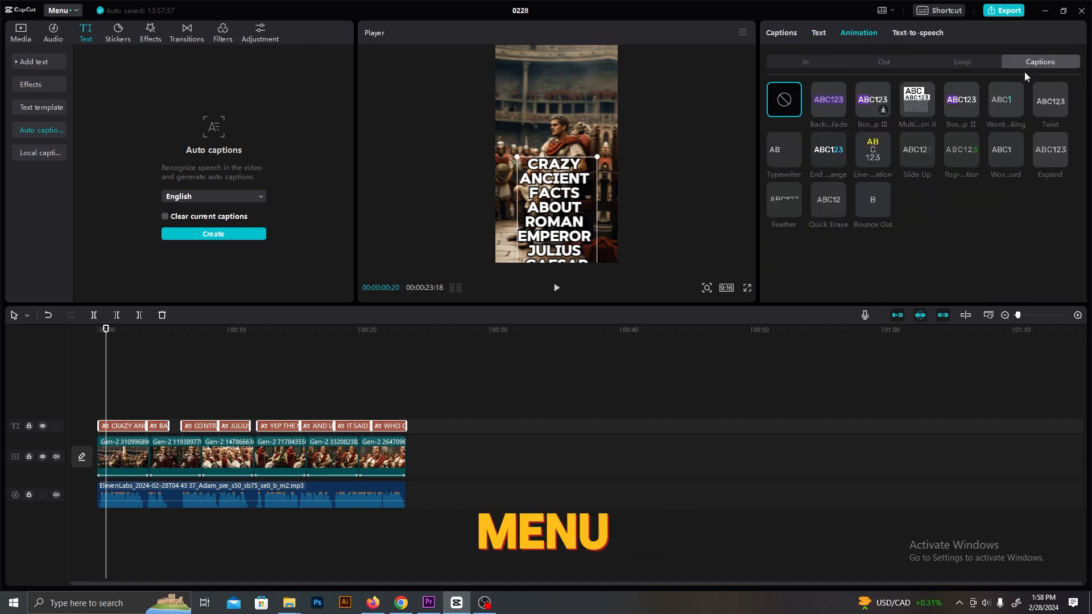
click(875, 200)
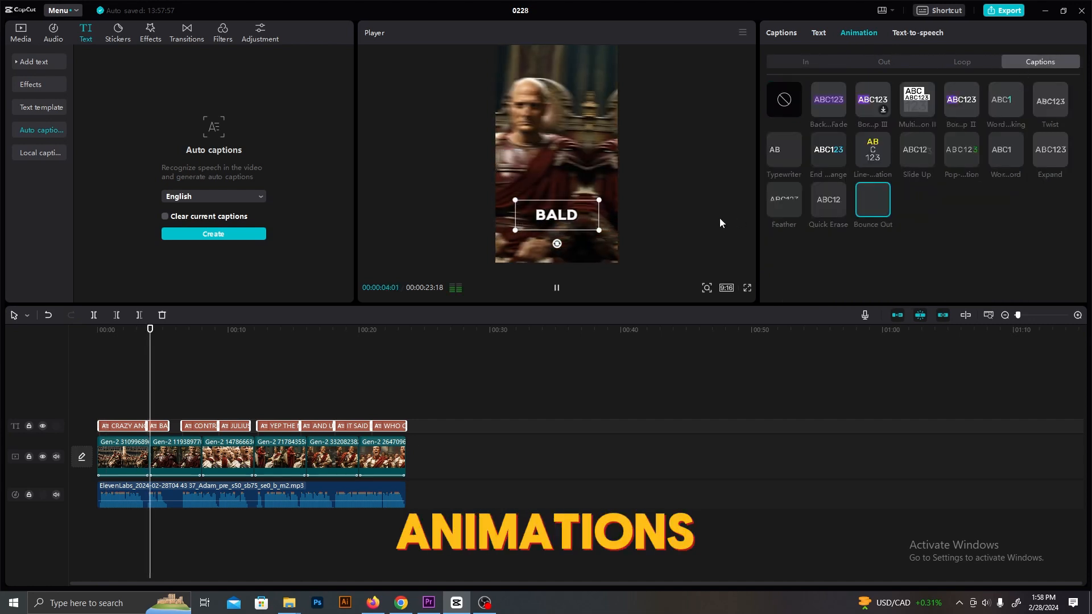
Move the captions up to the middle of the frame and resize them to fit its width, checking them in playback
drag(600, 234, 575, 174)
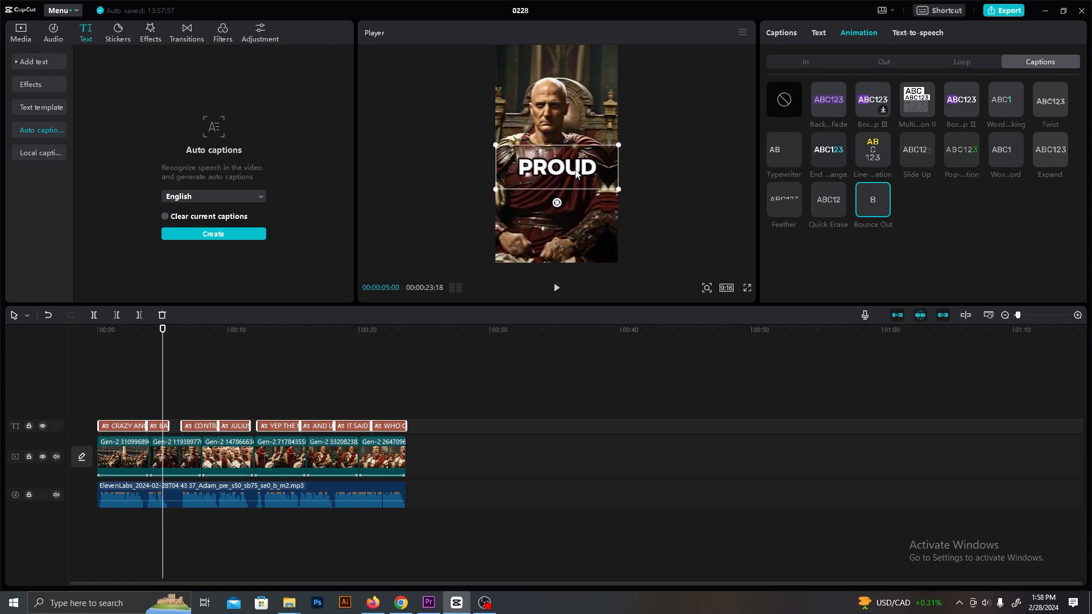
key(space)
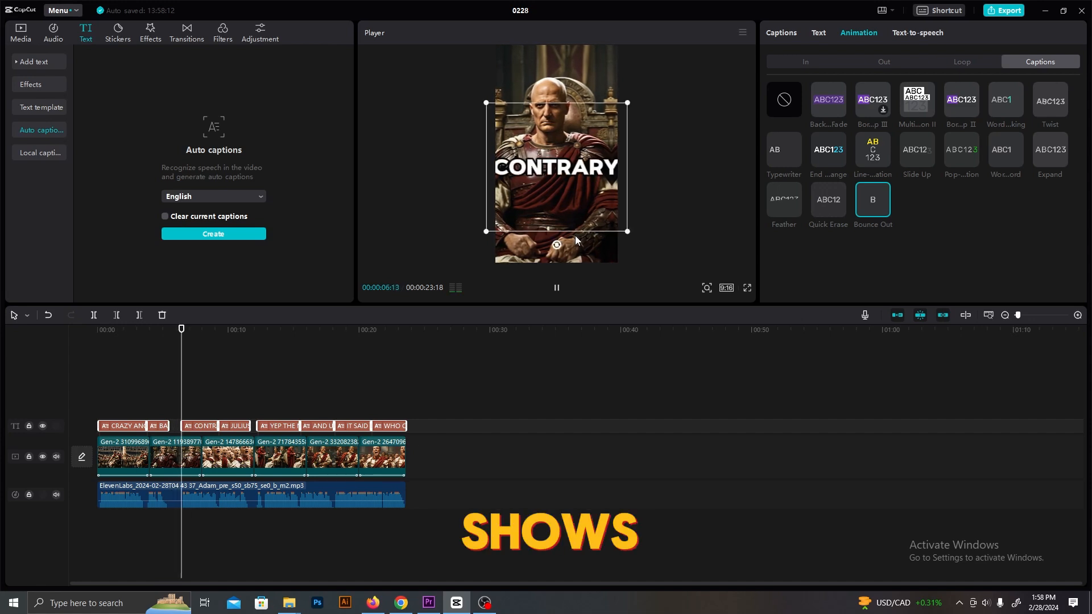
key(space)
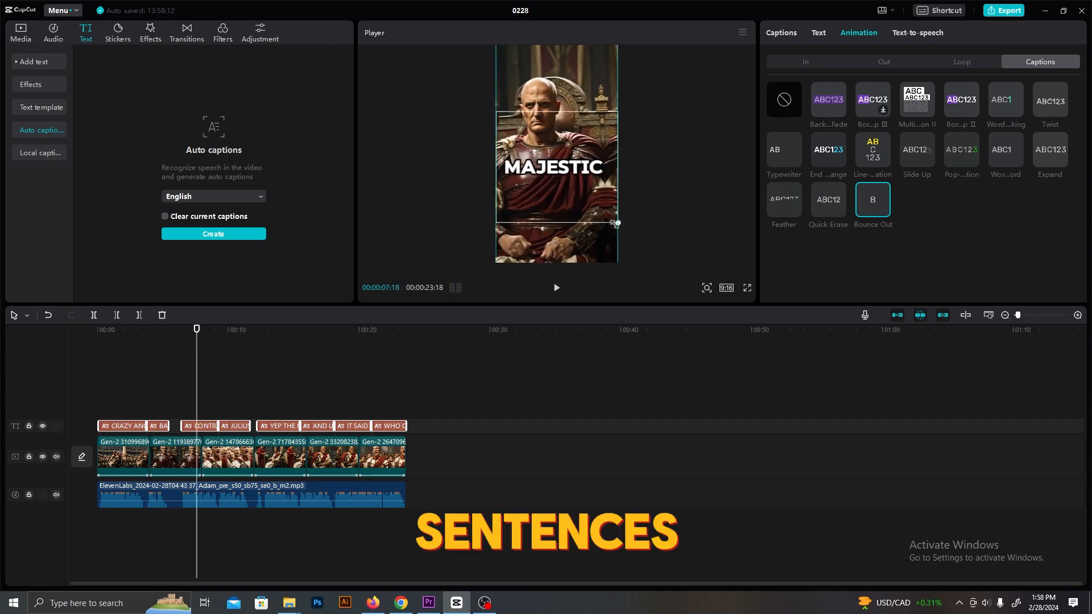
key(space)
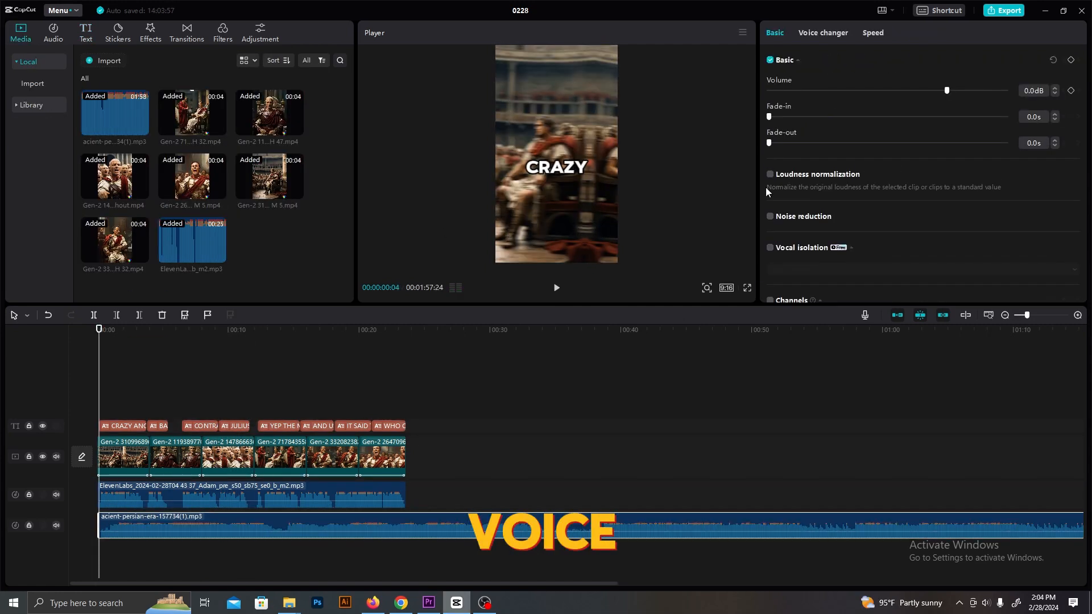
Lower the background music's volume to -22.0 dB and delete the part that extends past the voice-over
drag(904, 91, 881, 91)
key(space)
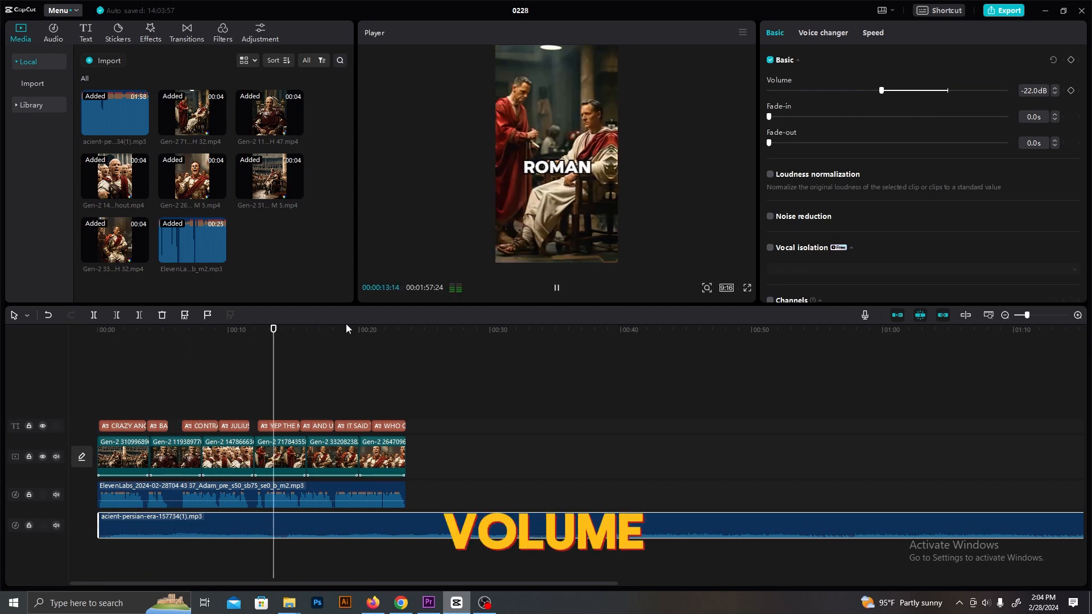
key(Delete)
Return the playhead to the start and export the finished video
drag(405, 330, 97, 347)
click(1003, 10)
click(642, 460)
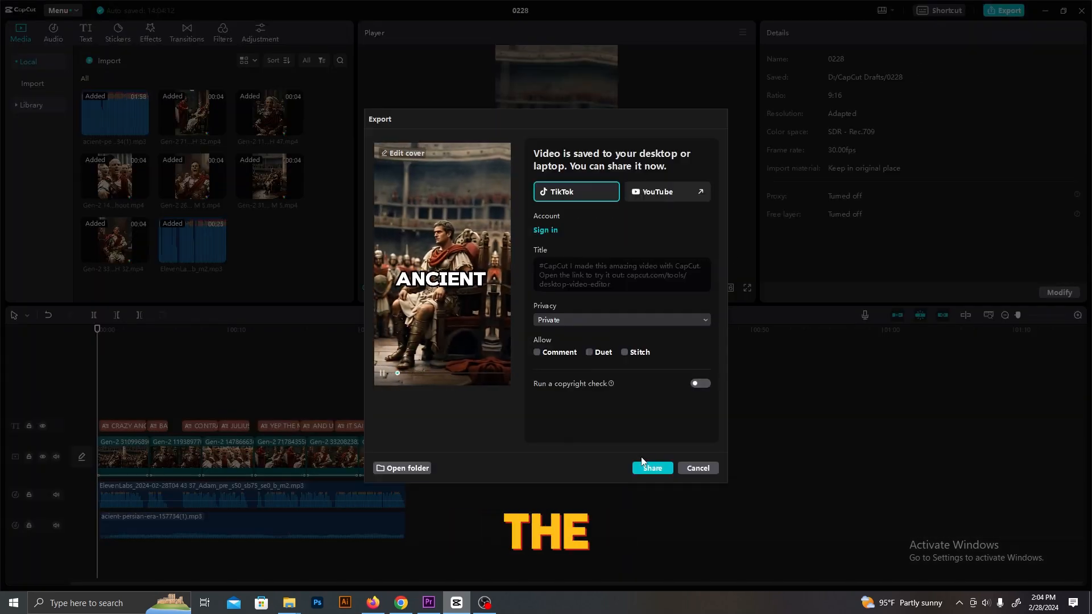